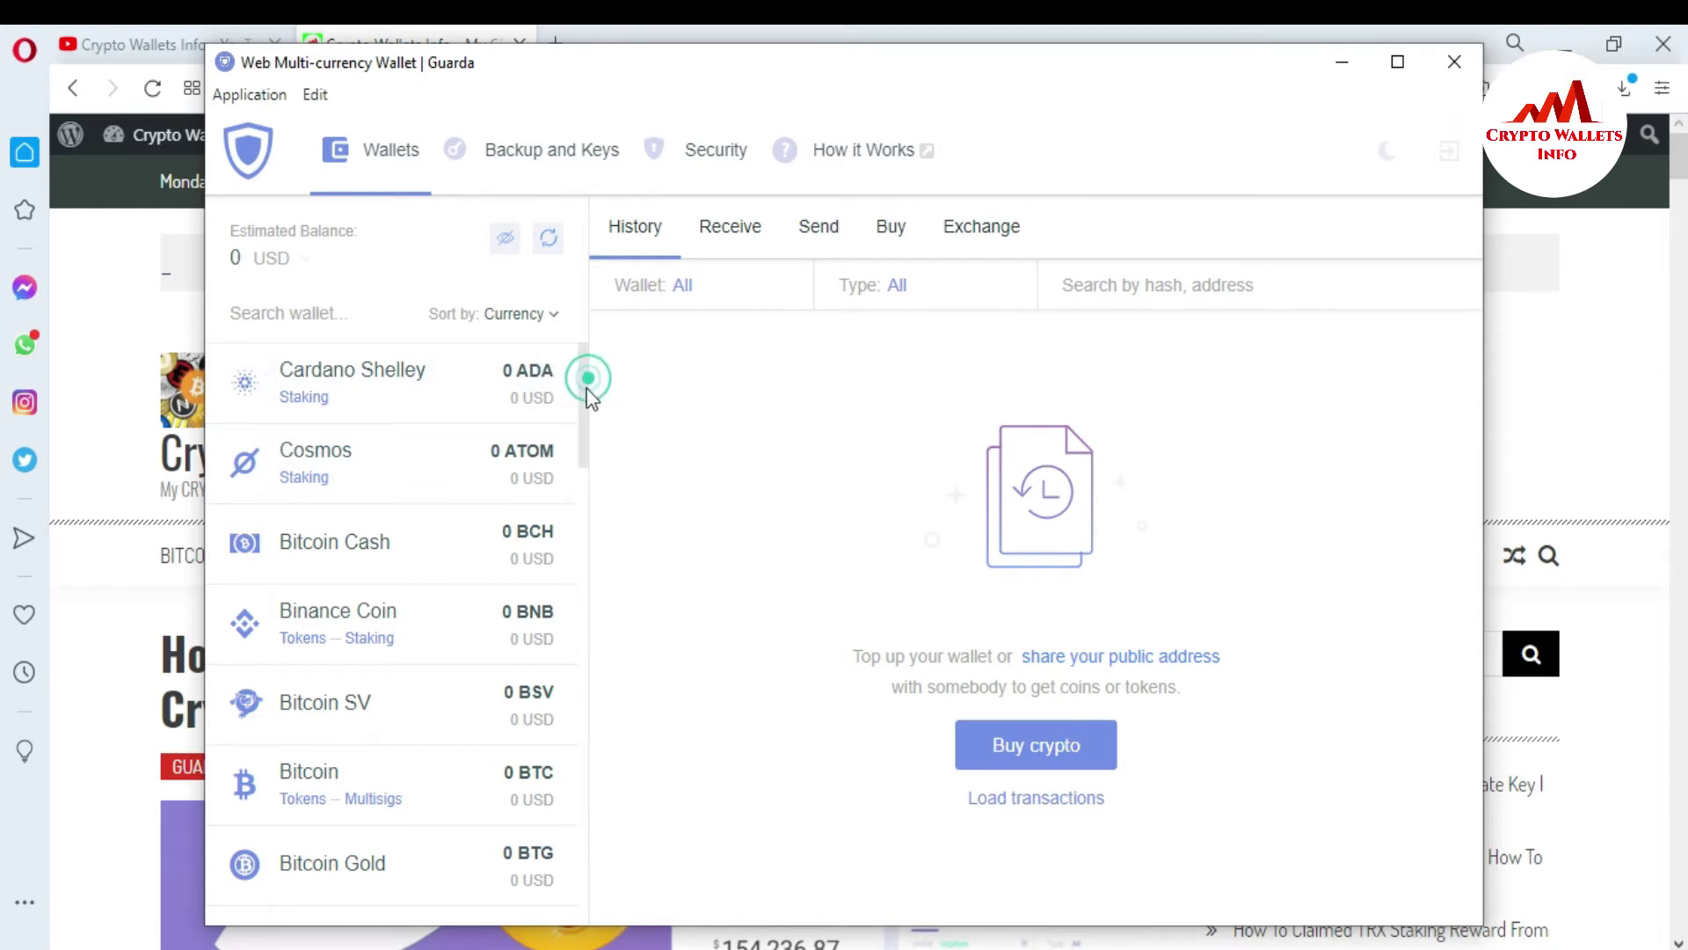
- Go to Backup and Keys and bring up the Import Private Keys form
{"action": "mouse_move", "coordinate": [584, 368]}
{"action": "left_mouse_down"}
{"action": "mouse_move", "coordinate": [621, 773]}
{"action": "mouse_move", "coordinate": [596, 355]}
{"action": "left_mouse_up"}
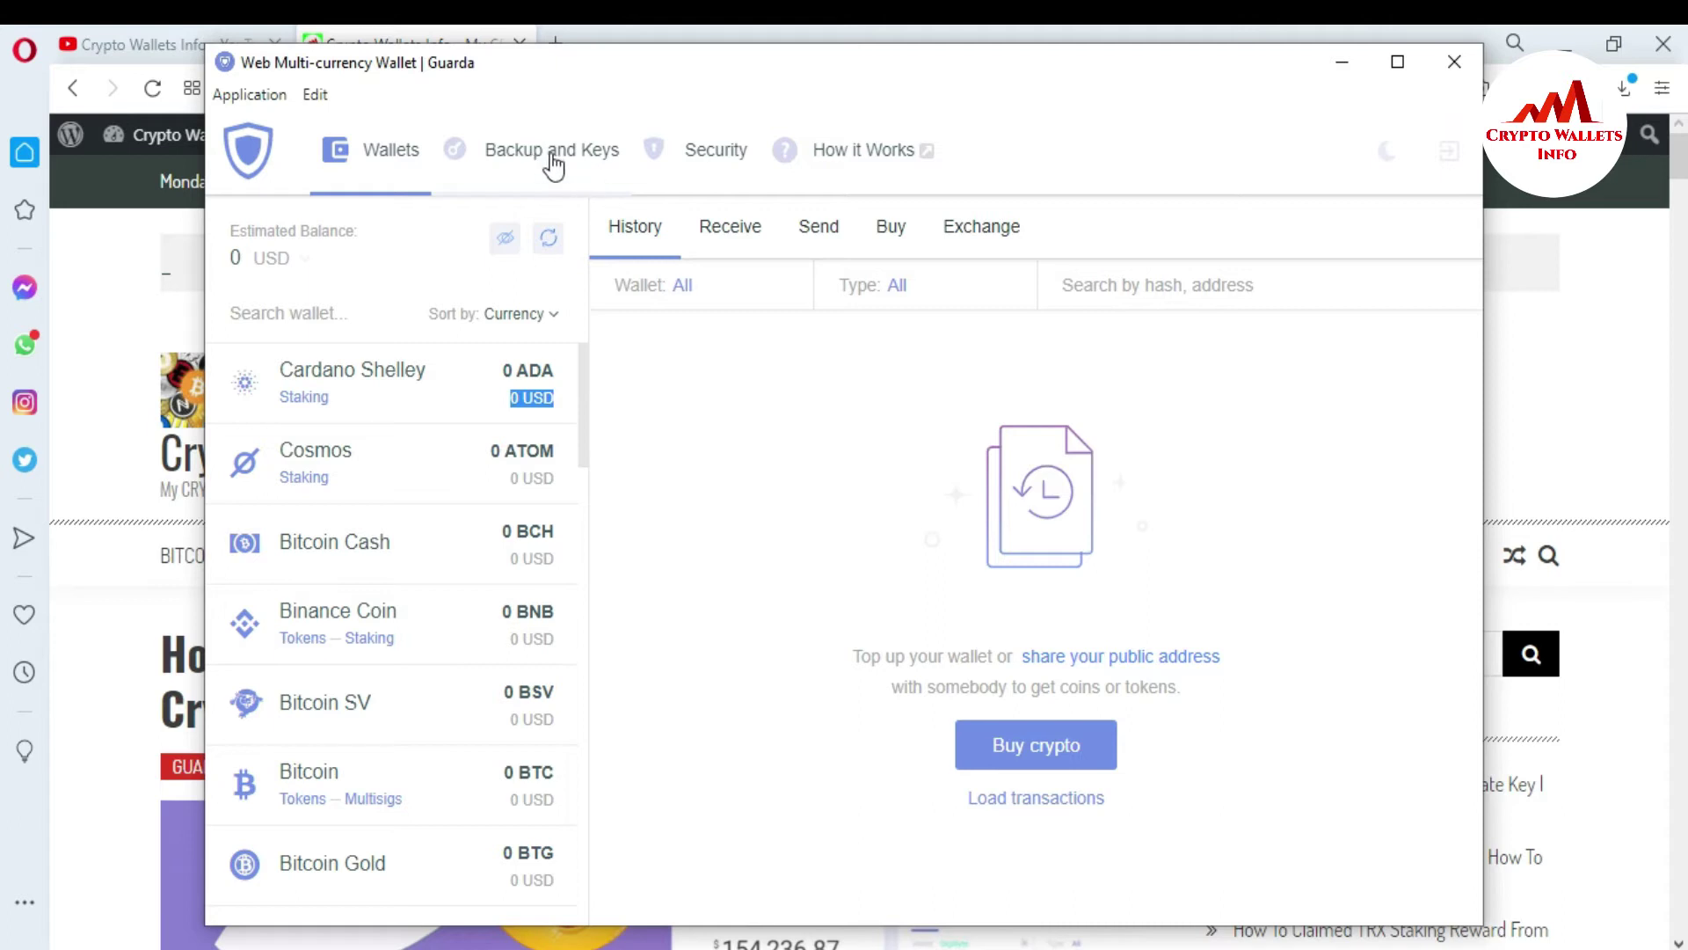
{"action": "left_click", "coordinate": [550, 159]}
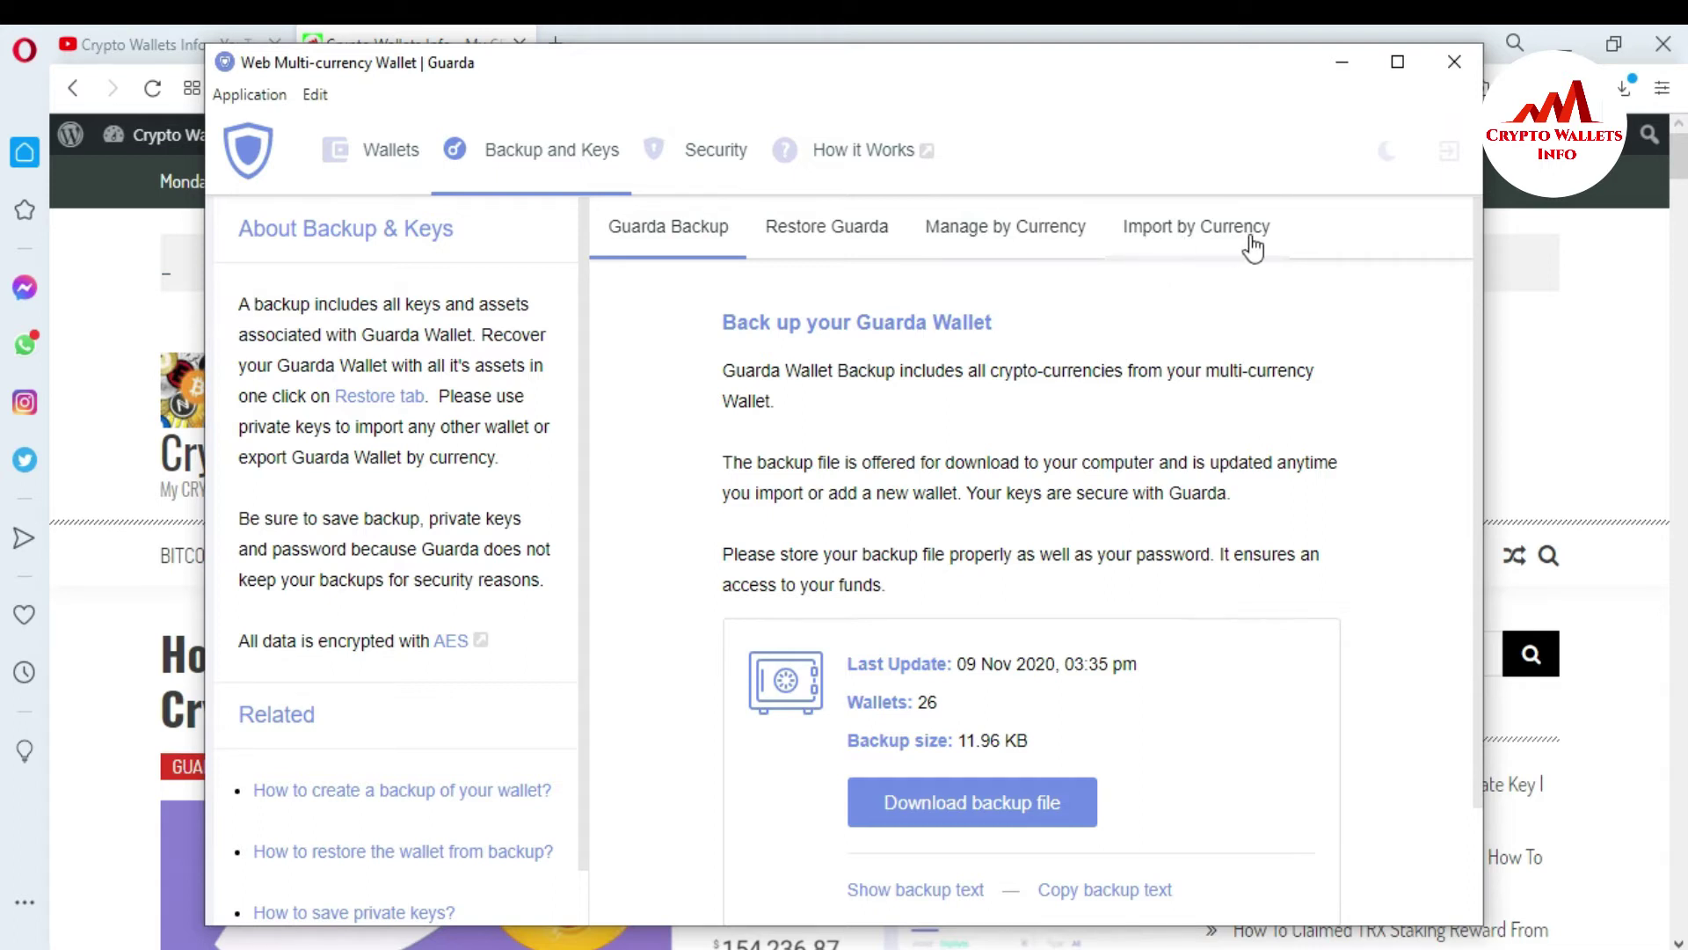
{"action": "left_click", "coordinate": [1201, 235]}
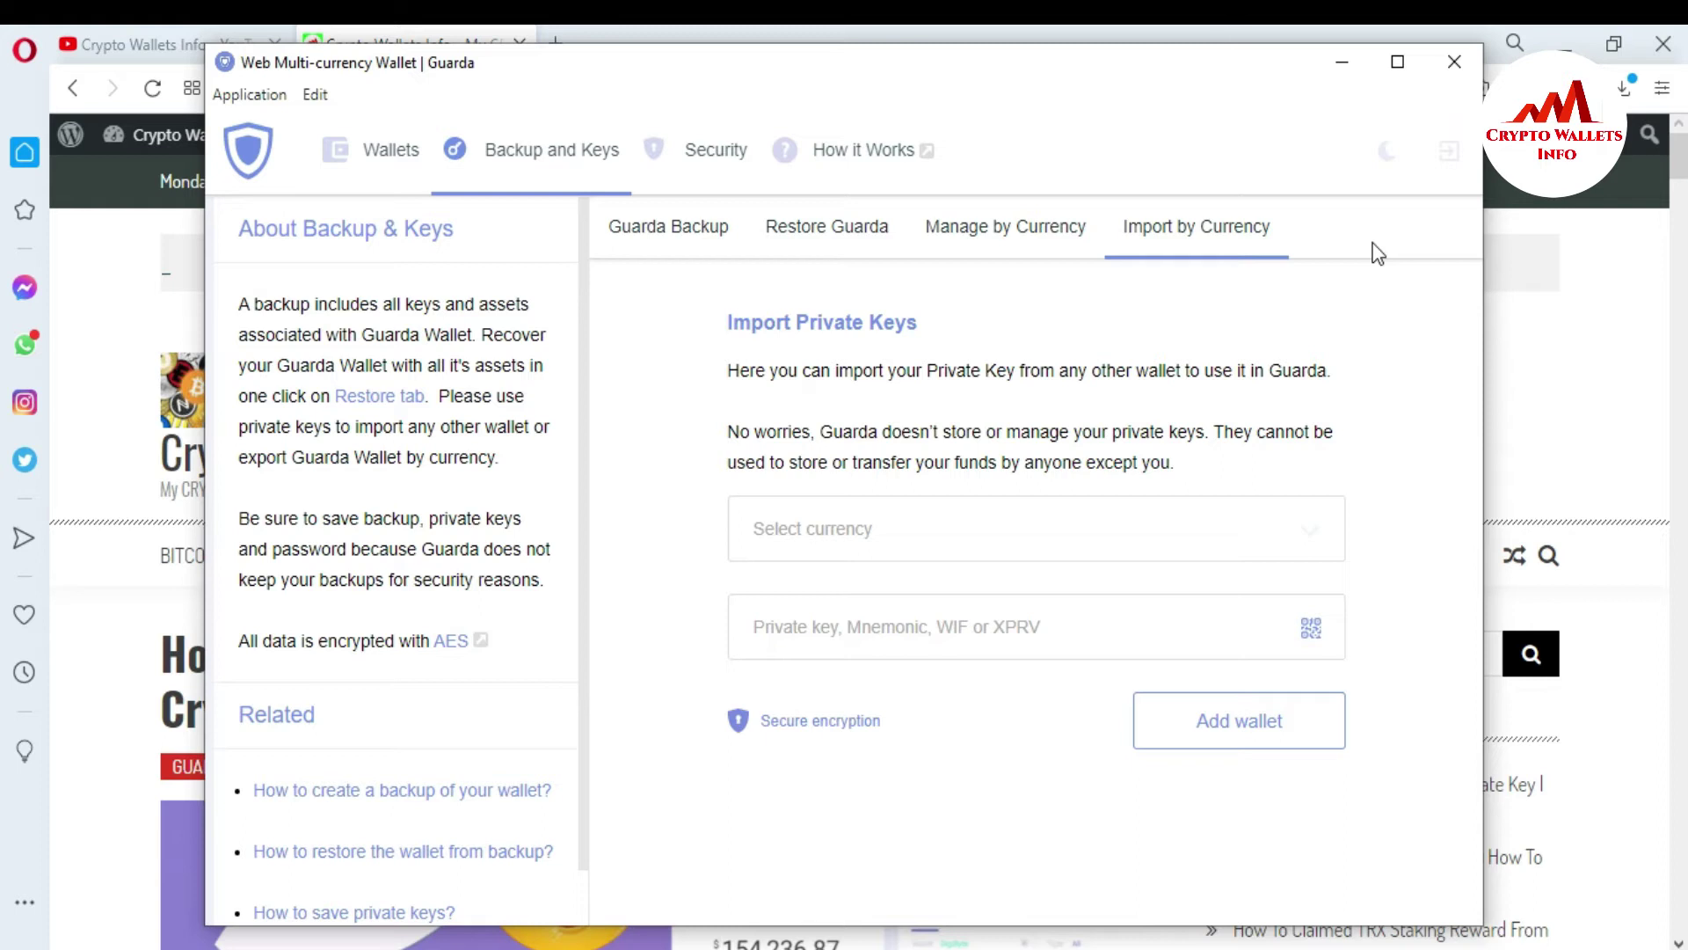
- Expand the import form's currency list and scroll down to TRON (TRX)
{"action": "left_click", "coordinate": [1210, 528]}
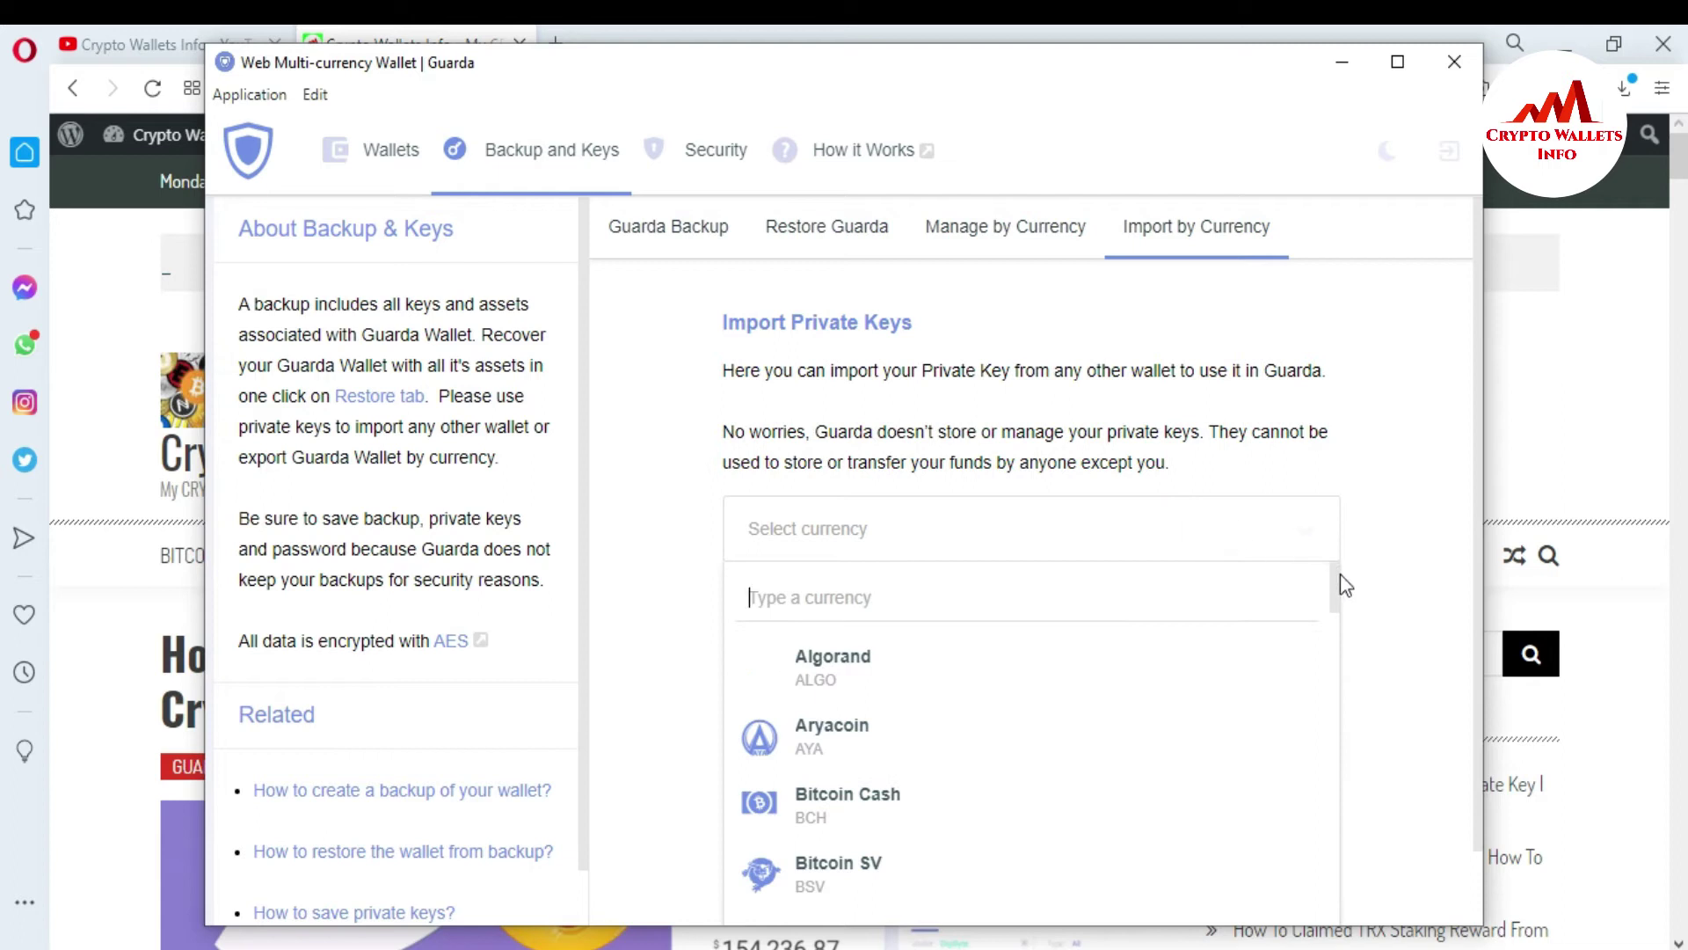
{"action": "left_click_drag", "start_coordinate": [1337, 578], "coordinate": [1334, 678]}
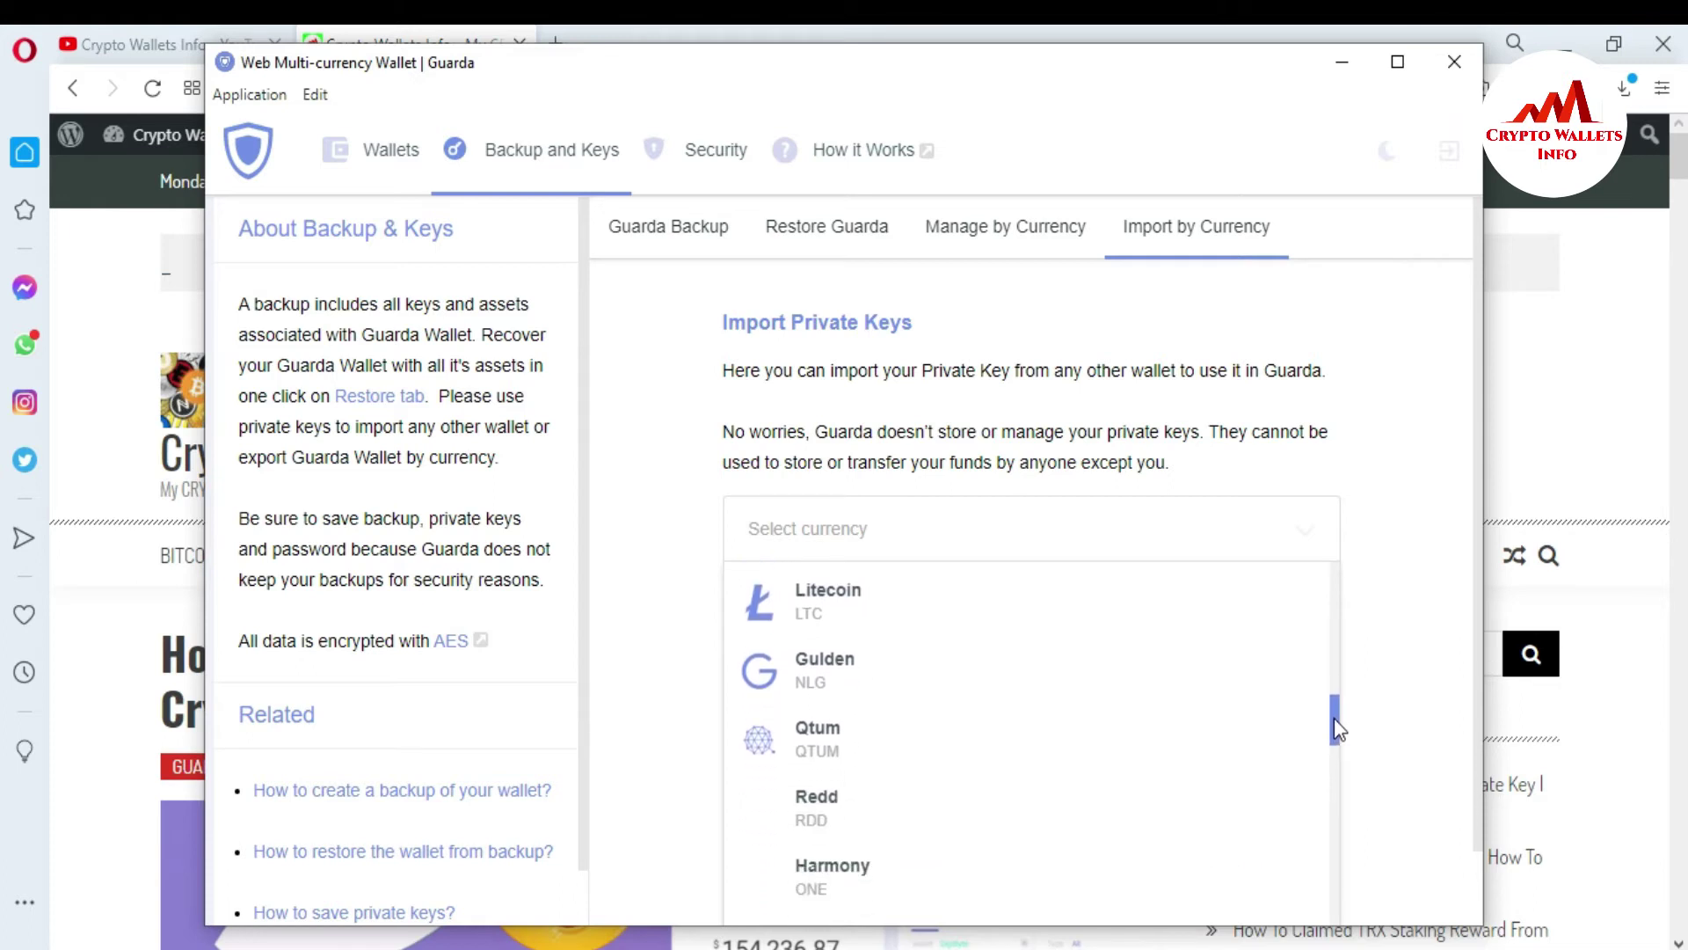
{"action": "left_click_drag", "start_coordinate": [1334, 717], "coordinate": [1341, 934]}
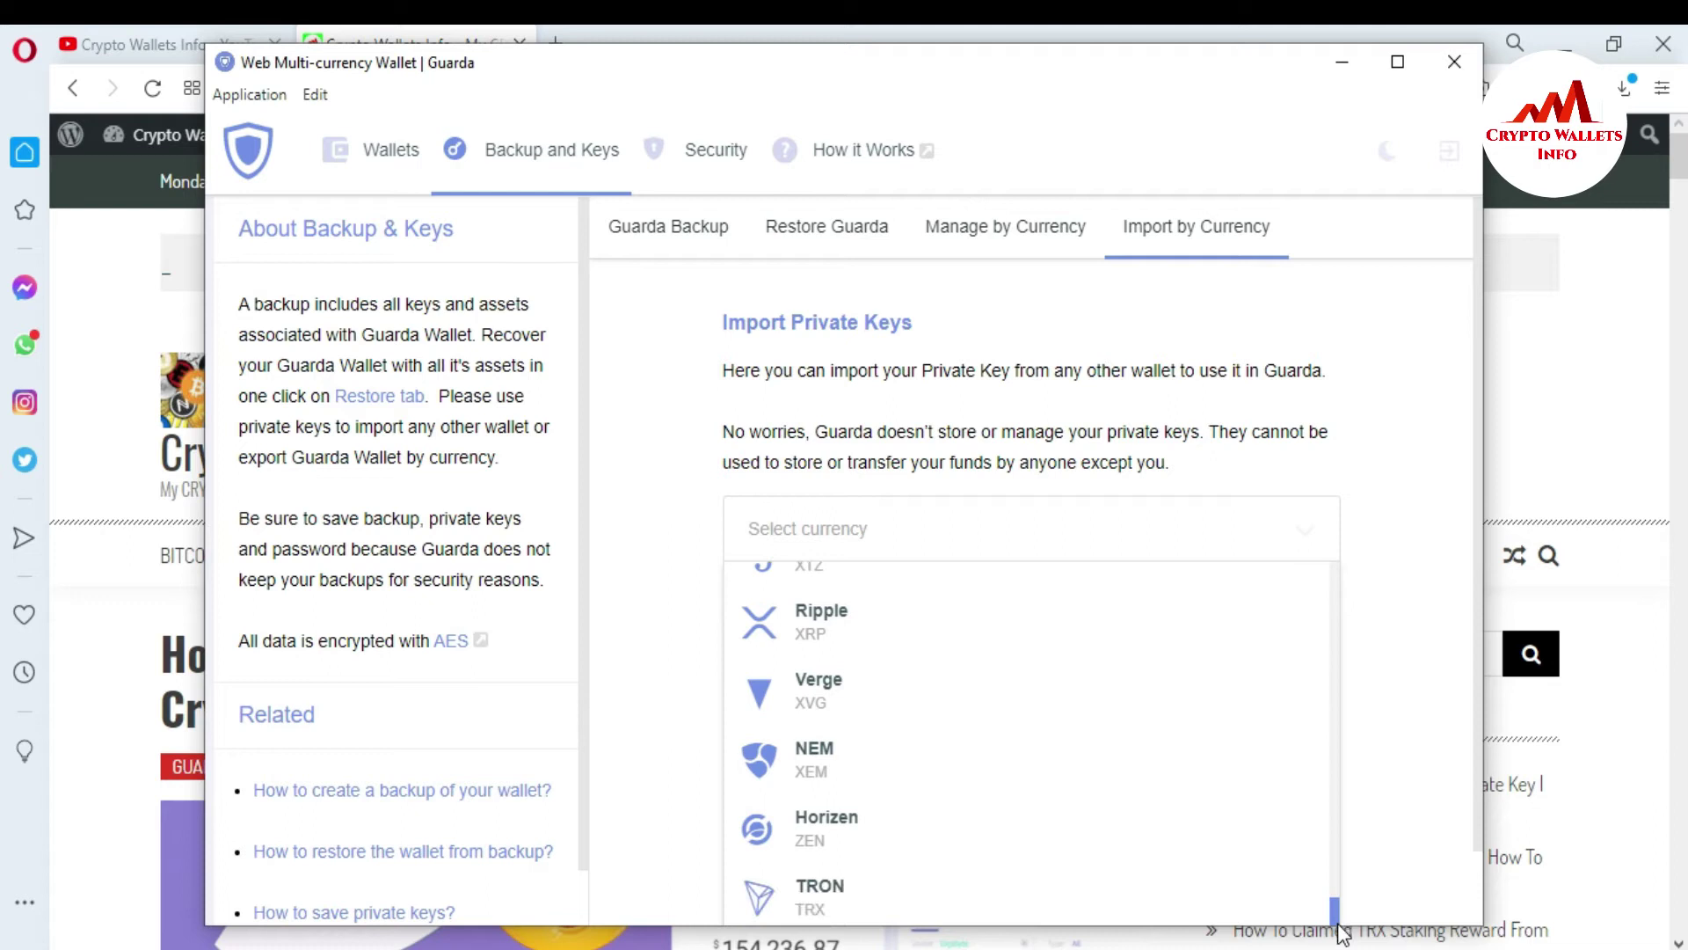
- Choose TRON (TRX) as the import currency
{"action": "left_click", "coordinate": [886, 890]}
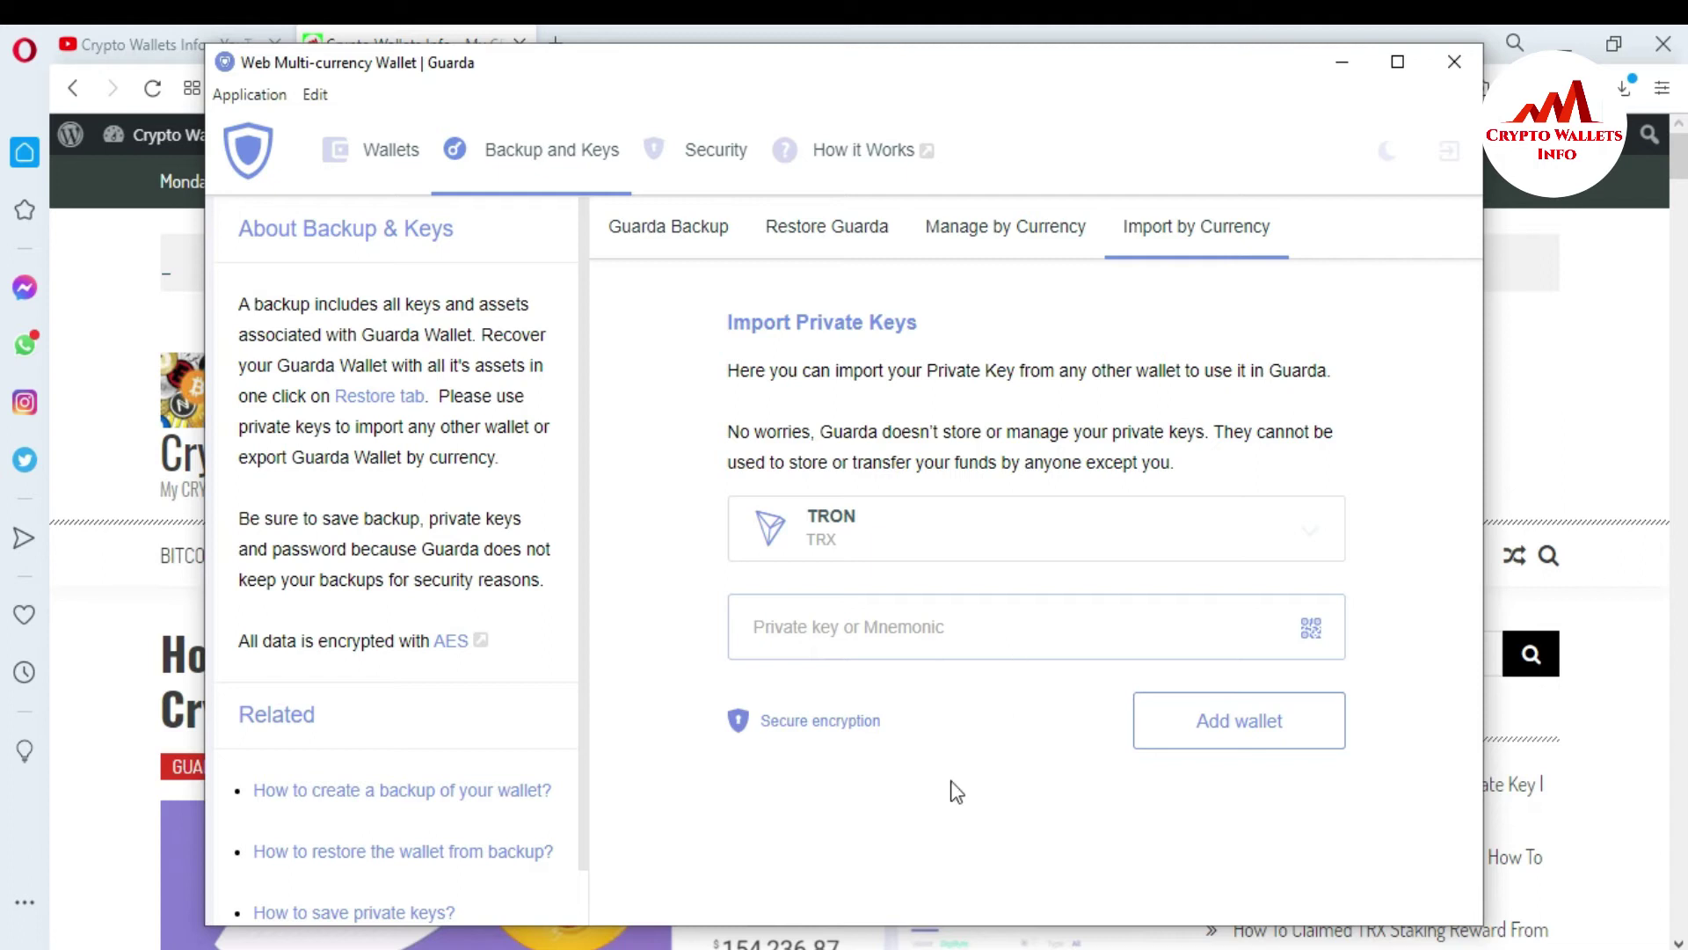
- Bring the Notepad notes with the saved TRON address and key forward and move them aside
{"action": "left_click", "coordinate": [833, 945]}
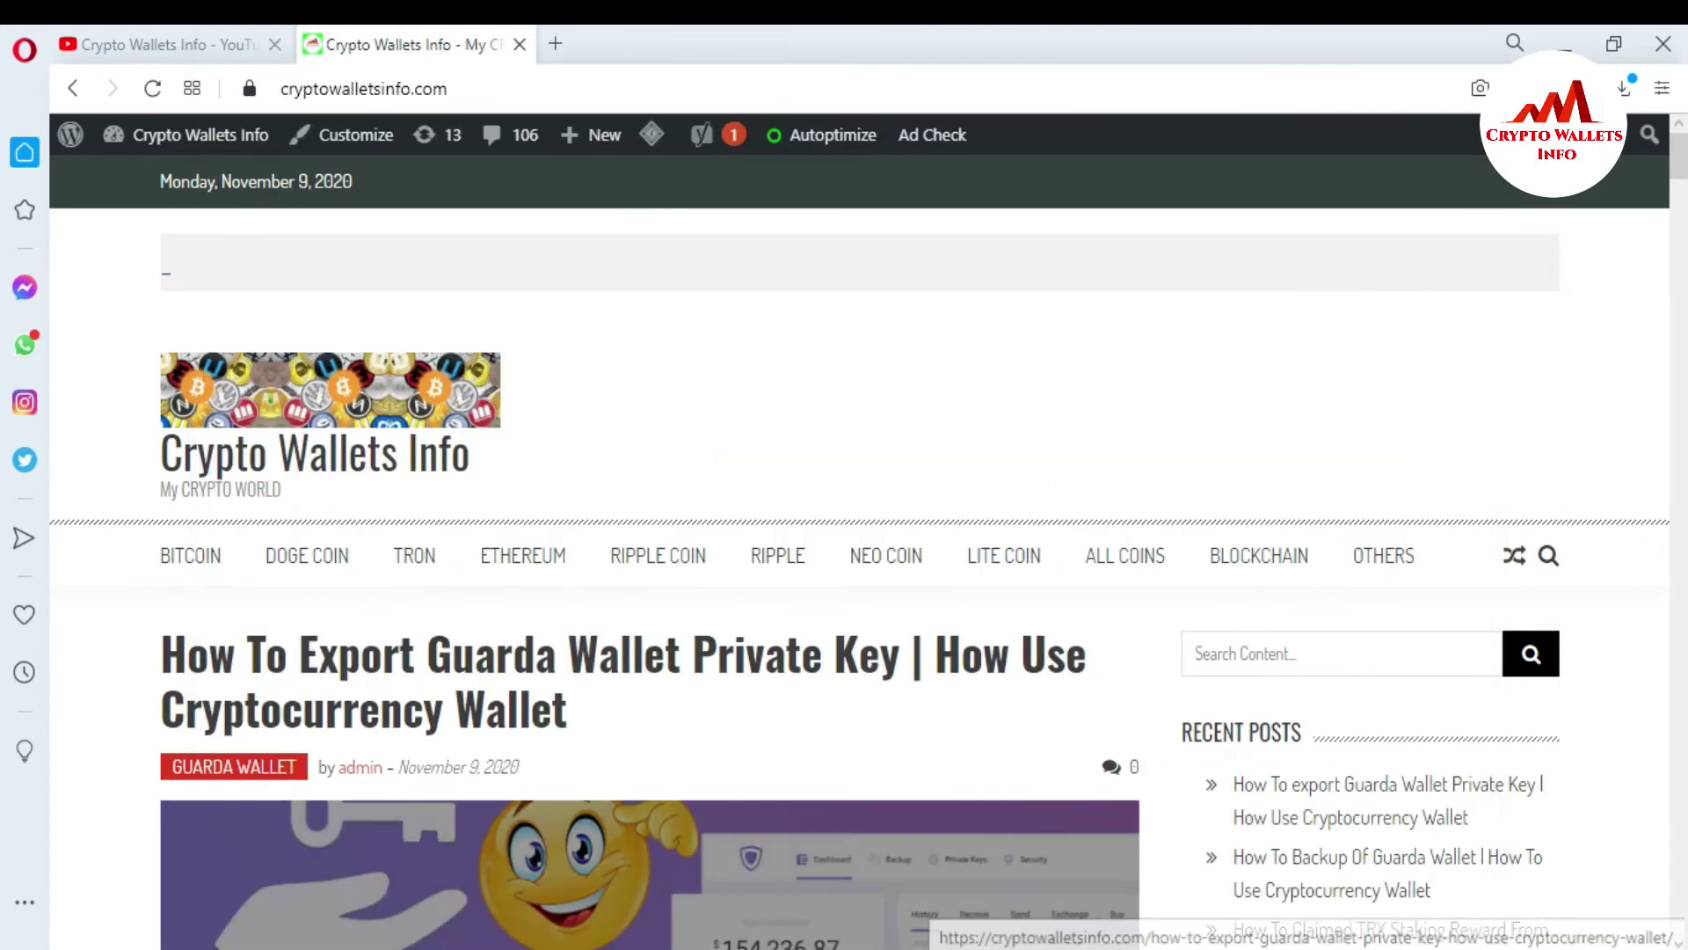
{"action": "key", "text": "alt+Tab"}
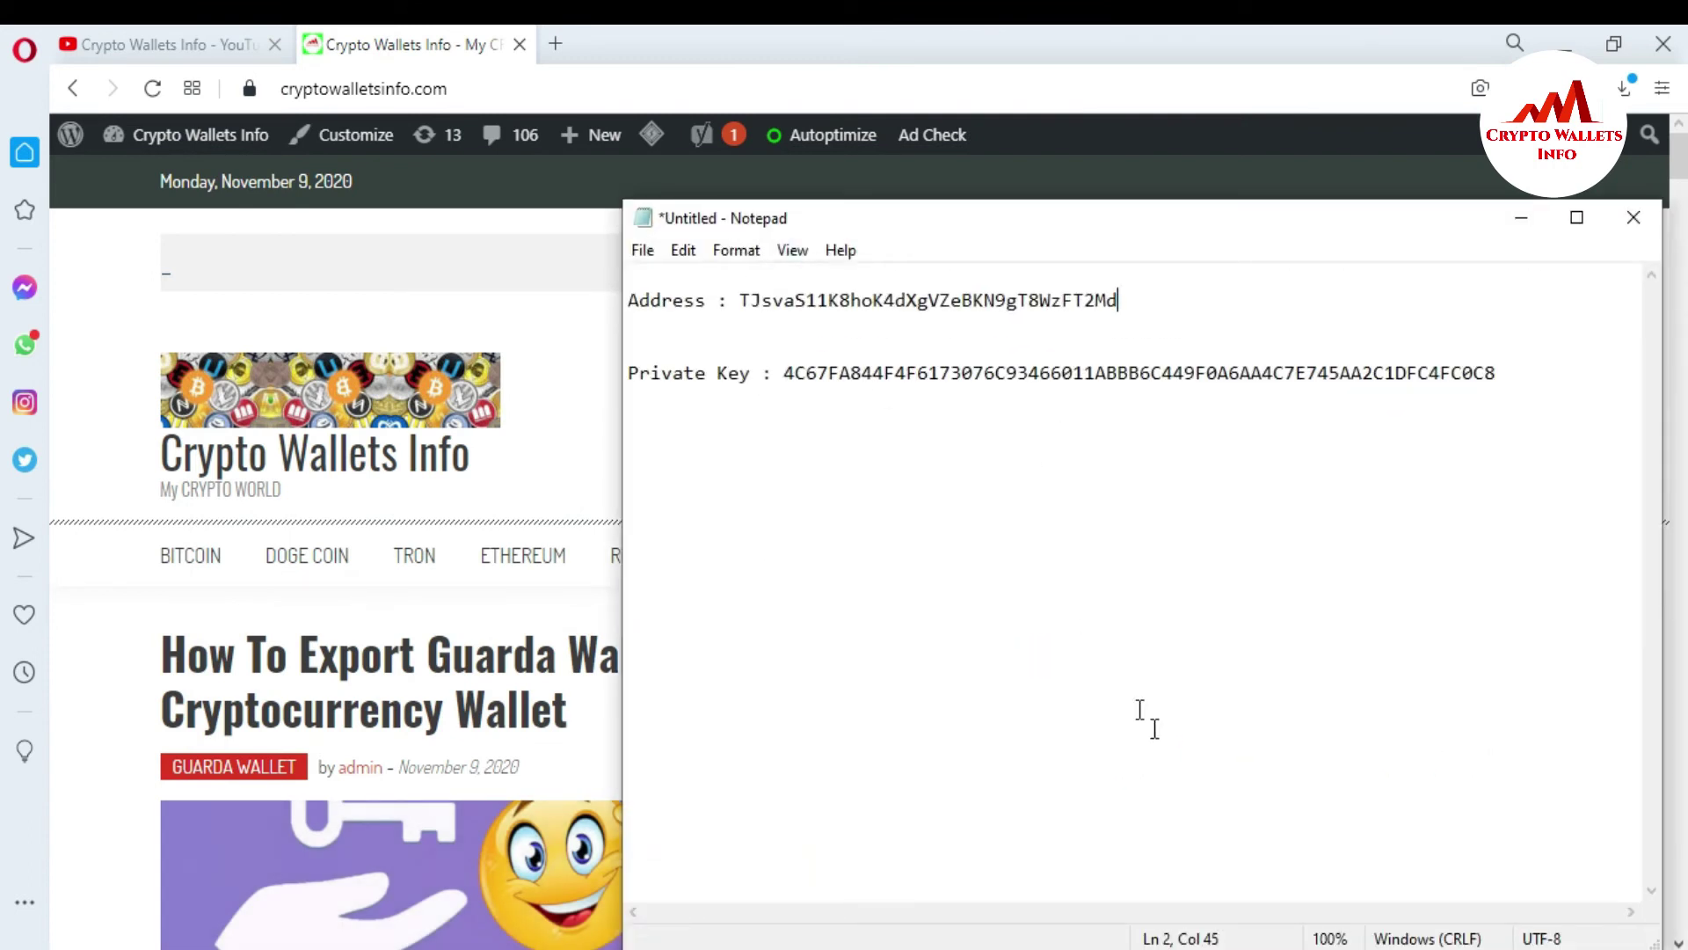
{"action": "left_click", "coordinate": [957, 947]}
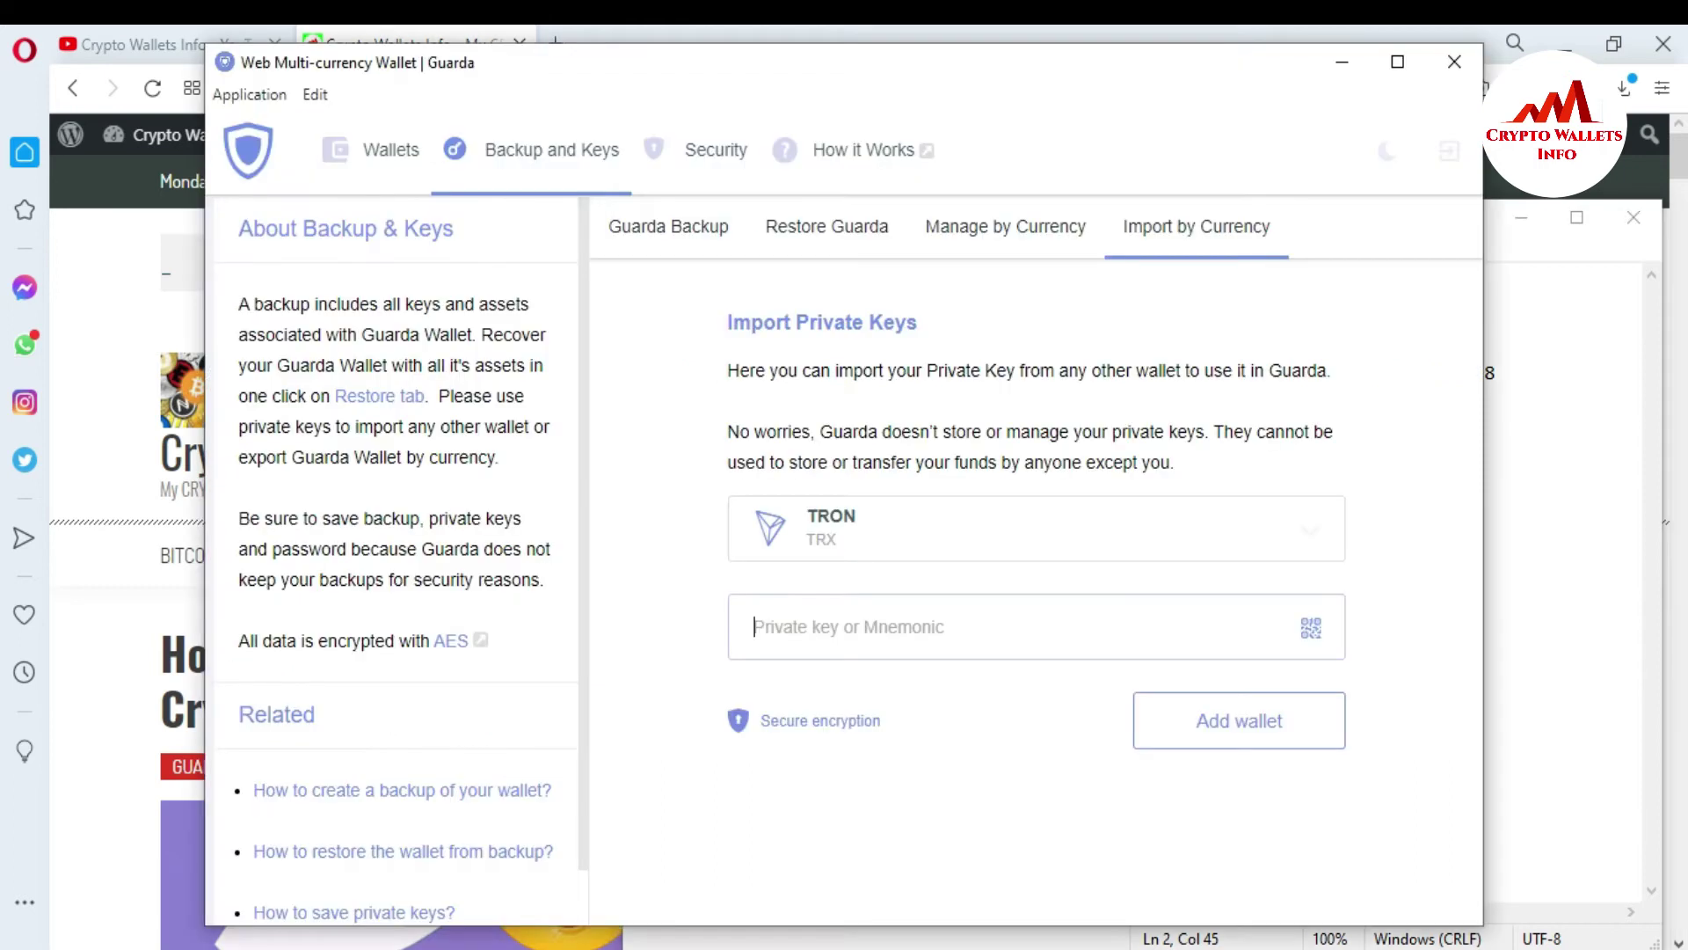
{"action": "key", "text": "alt+Tab"}
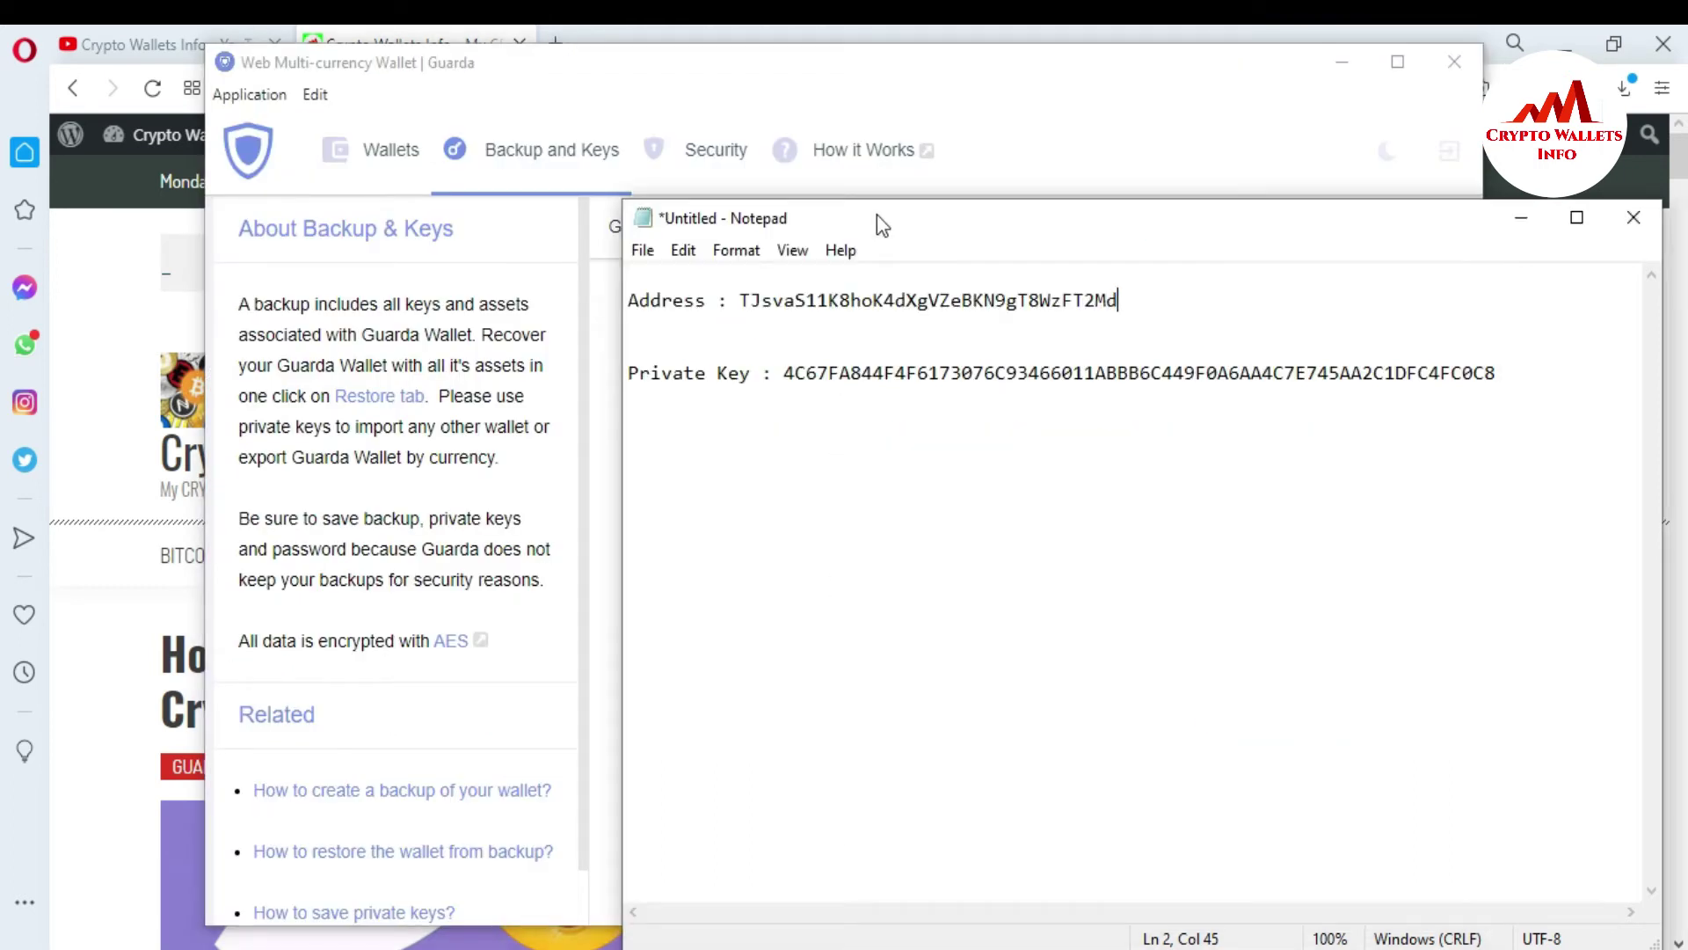
{"action": "left_click_drag", "start_coordinate": [882, 226], "coordinate": [787, 500]}
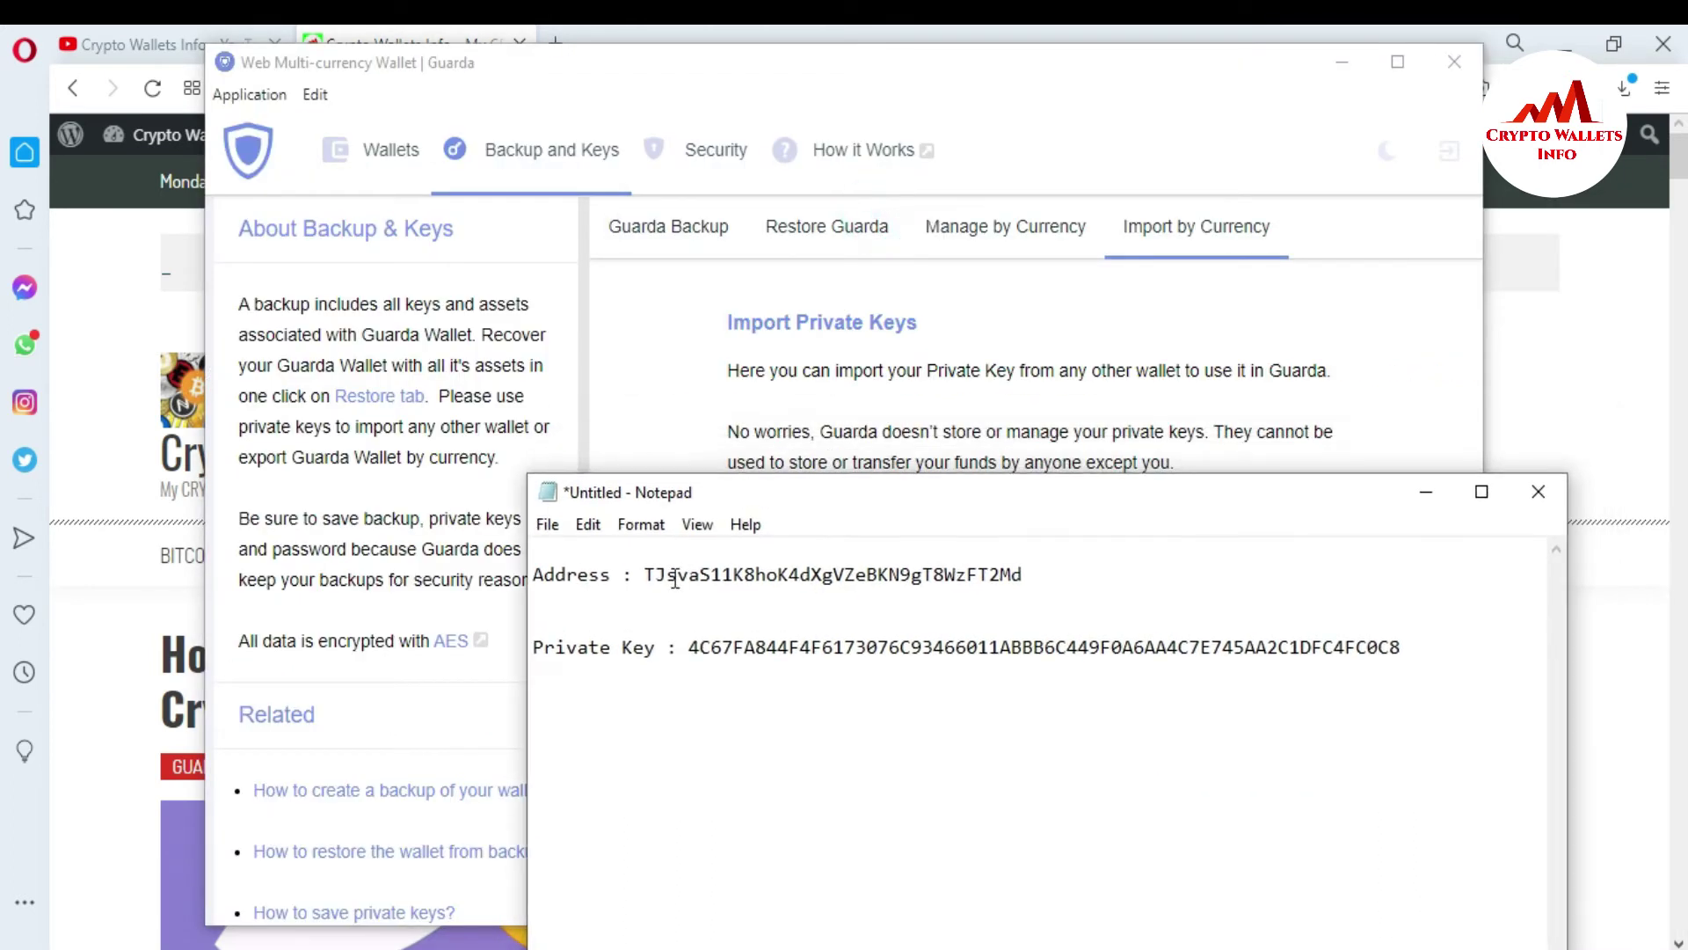
- Select the full TRON private key in Notepad
{"action": "left_click", "coordinate": [688, 648]}
{"action": "left_click_drag", "start_coordinate": [688, 648], "coordinate": [1419, 646]}
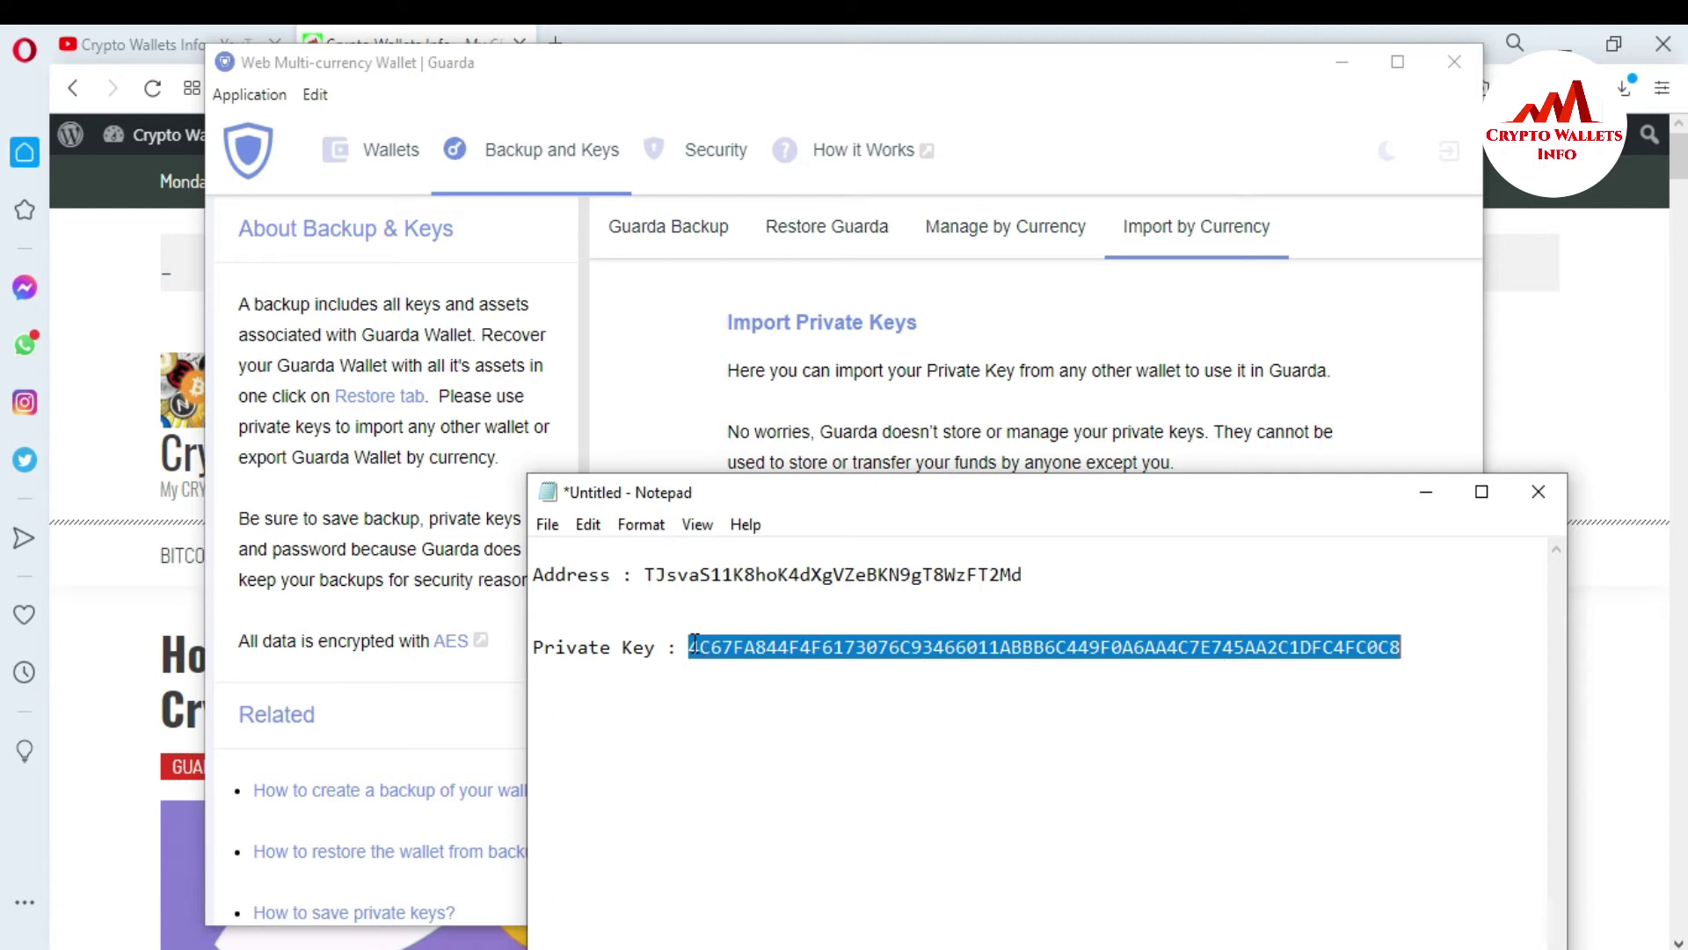
{"action": "left_click_drag", "start_coordinate": [689, 648], "coordinate": [1417, 649]}
- Paste the saved private key into the Private key field and add the TRON wallet
{"action": "left_click", "coordinate": [1417, 503]}
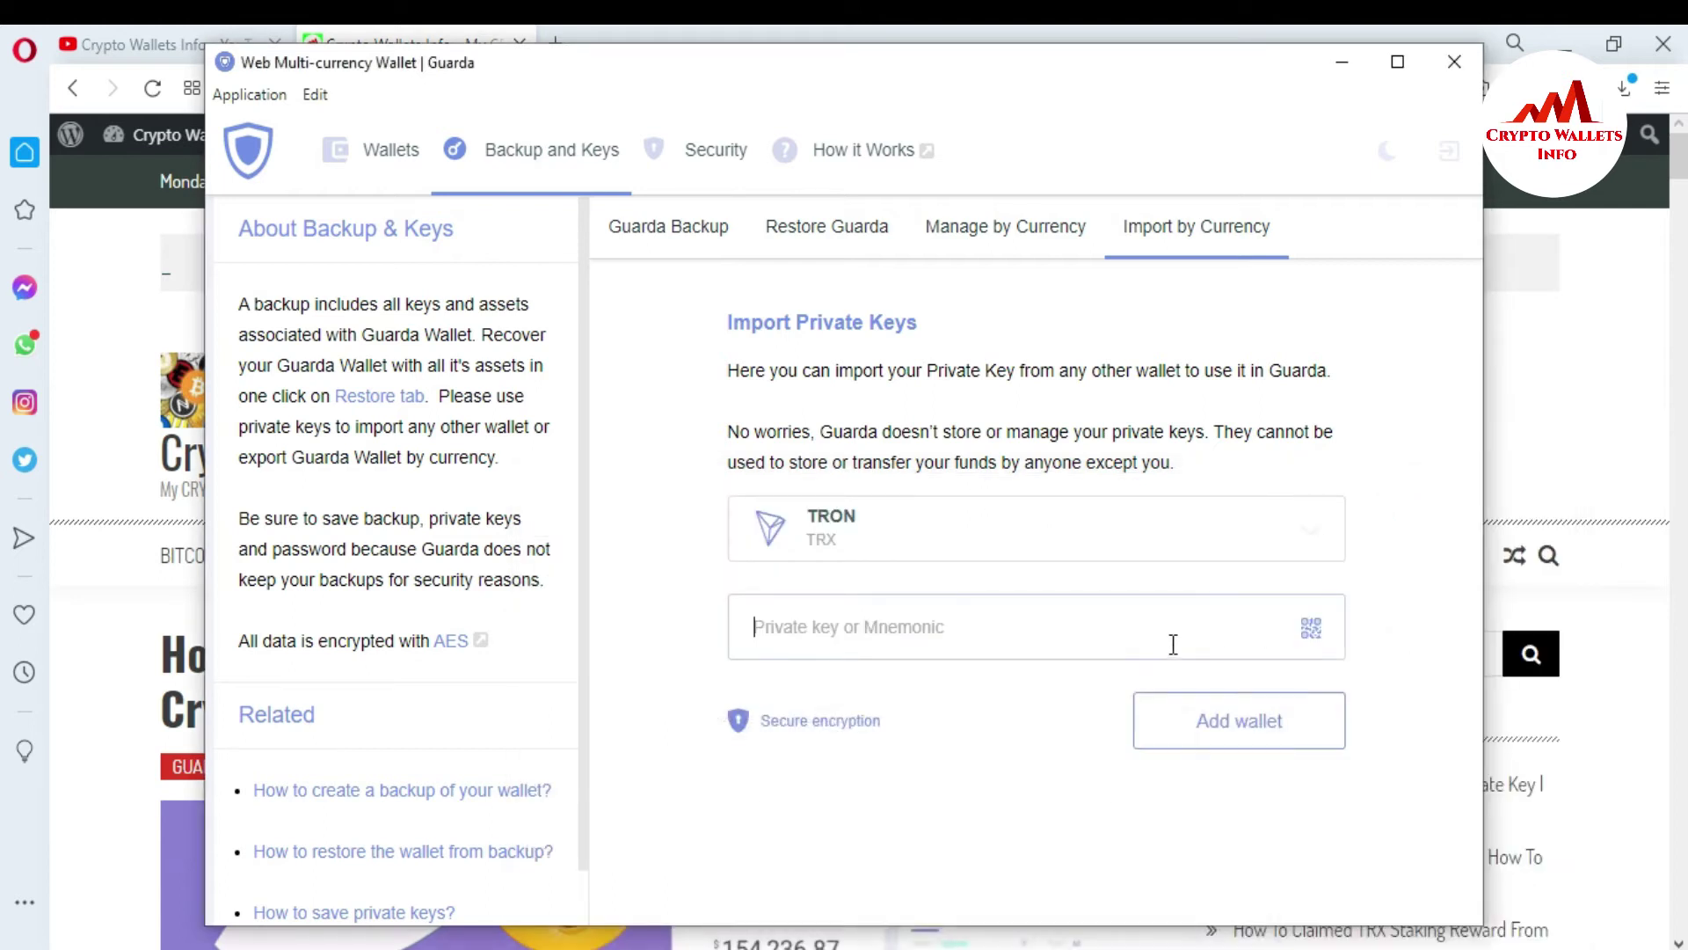
{"action": "left_click", "coordinate": [881, 630]}
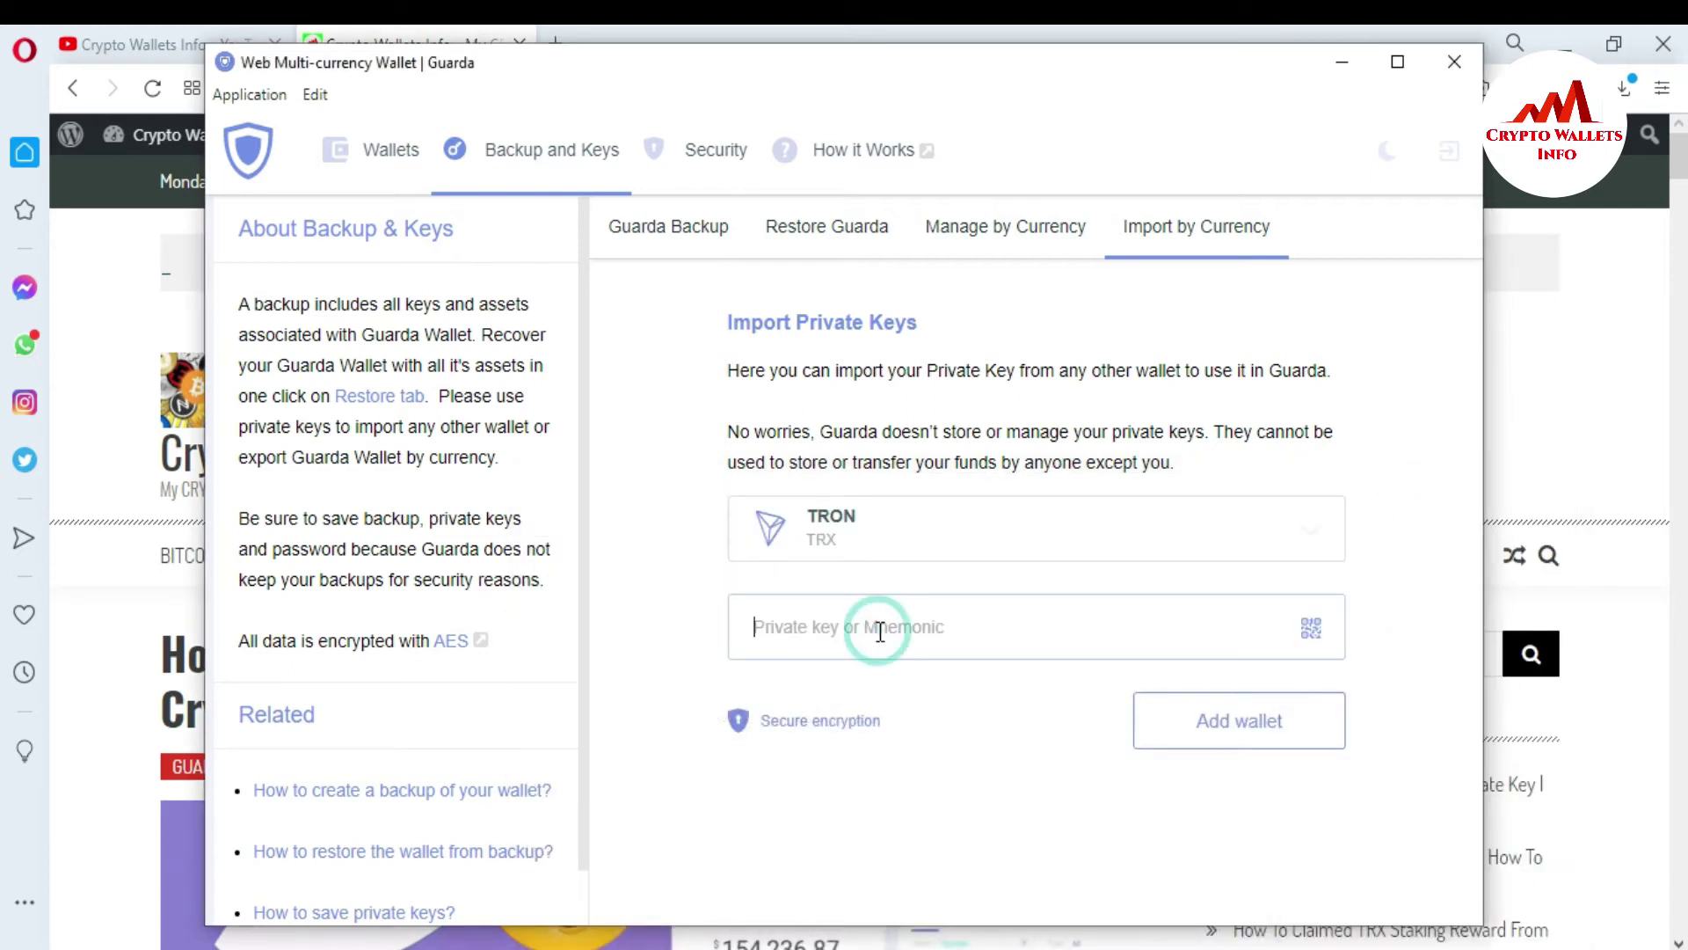
{"action": "key", "text": "ctrl+v"}
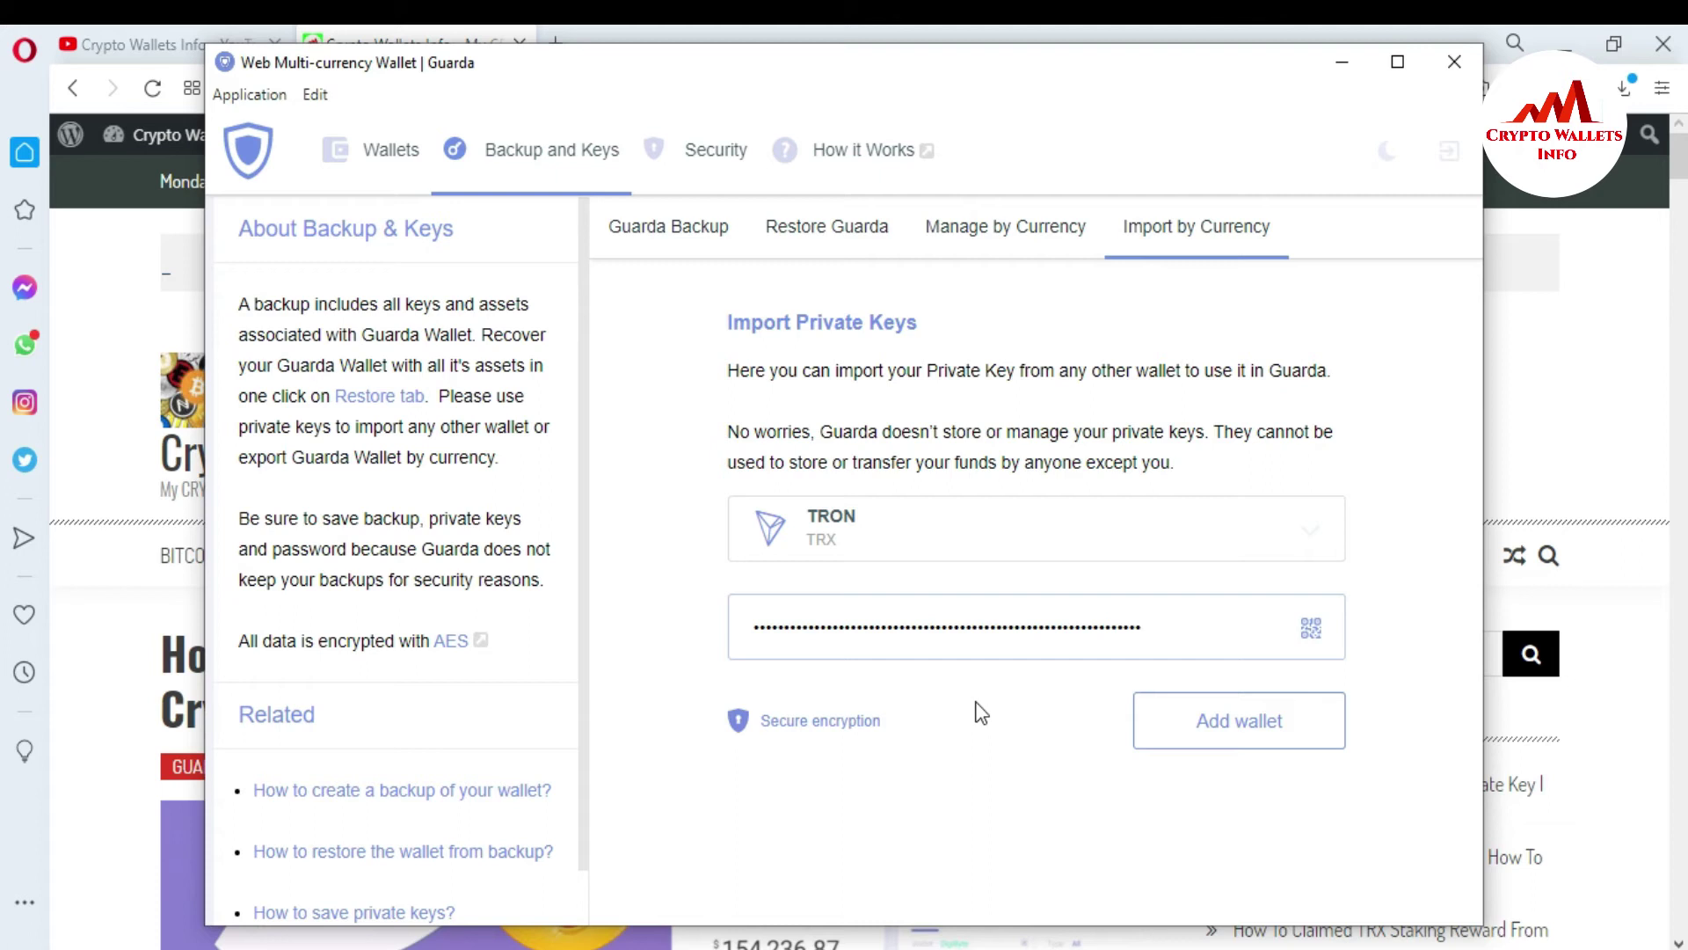
{"action": "left_click", "coordinate": [1255, 733]}
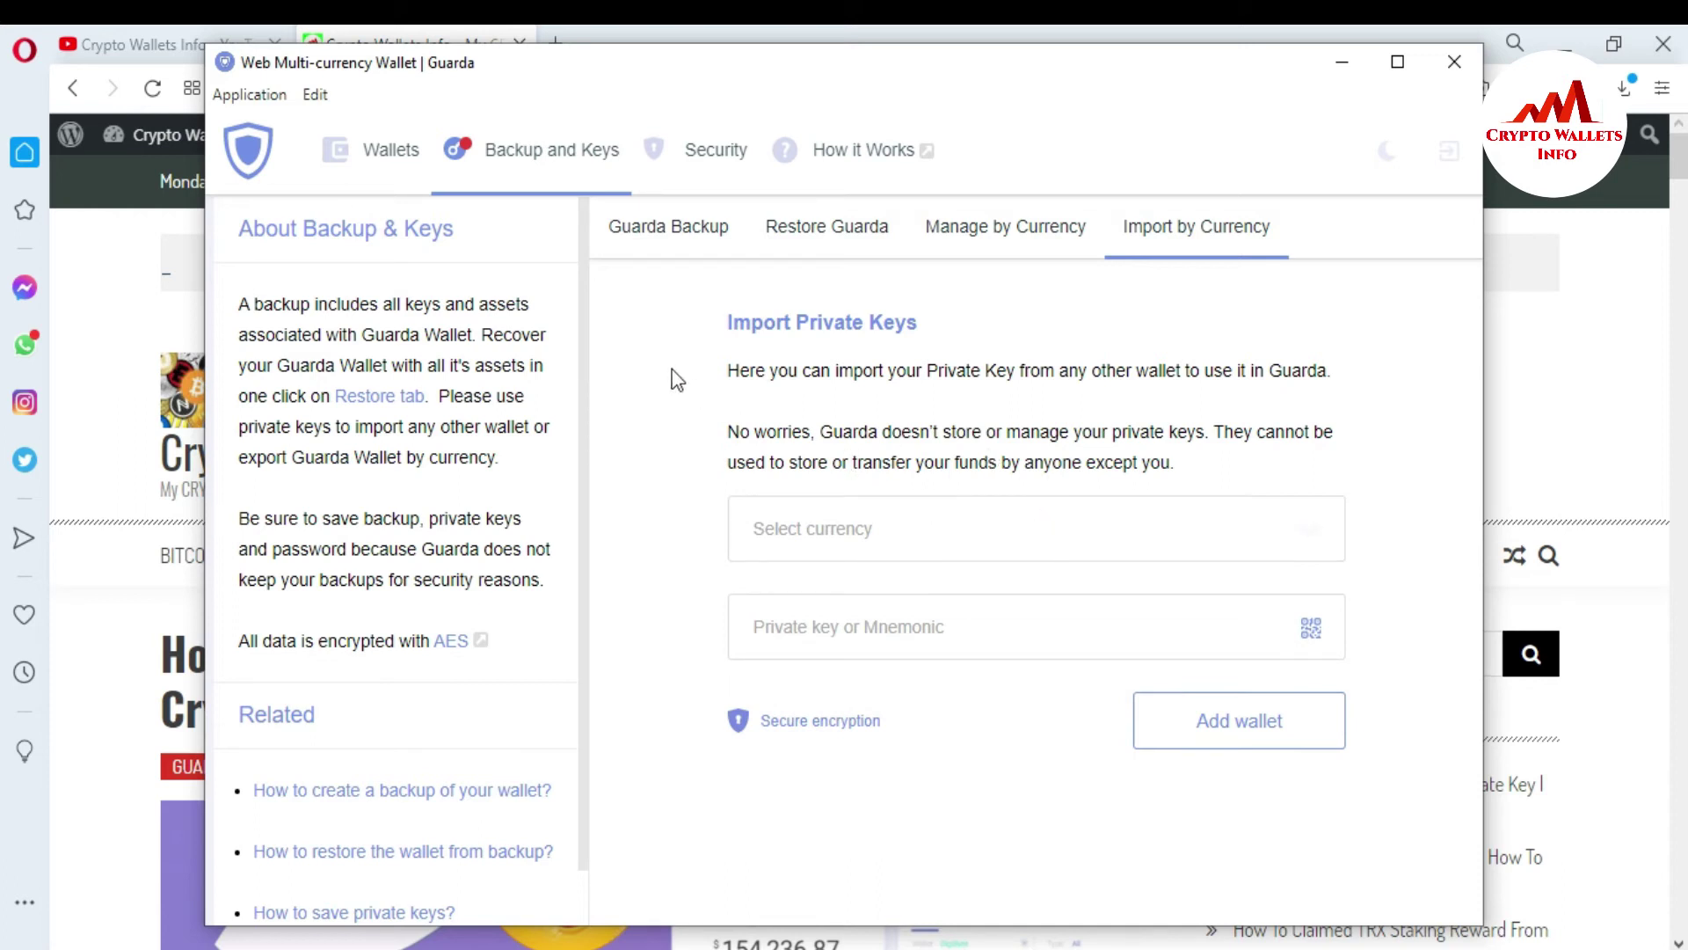
- Return to the Wallets list and scroll to the new TRON 2 wallet with 48.802862 TRX
{"action": "left_click", "coordinate": [512, 158]}
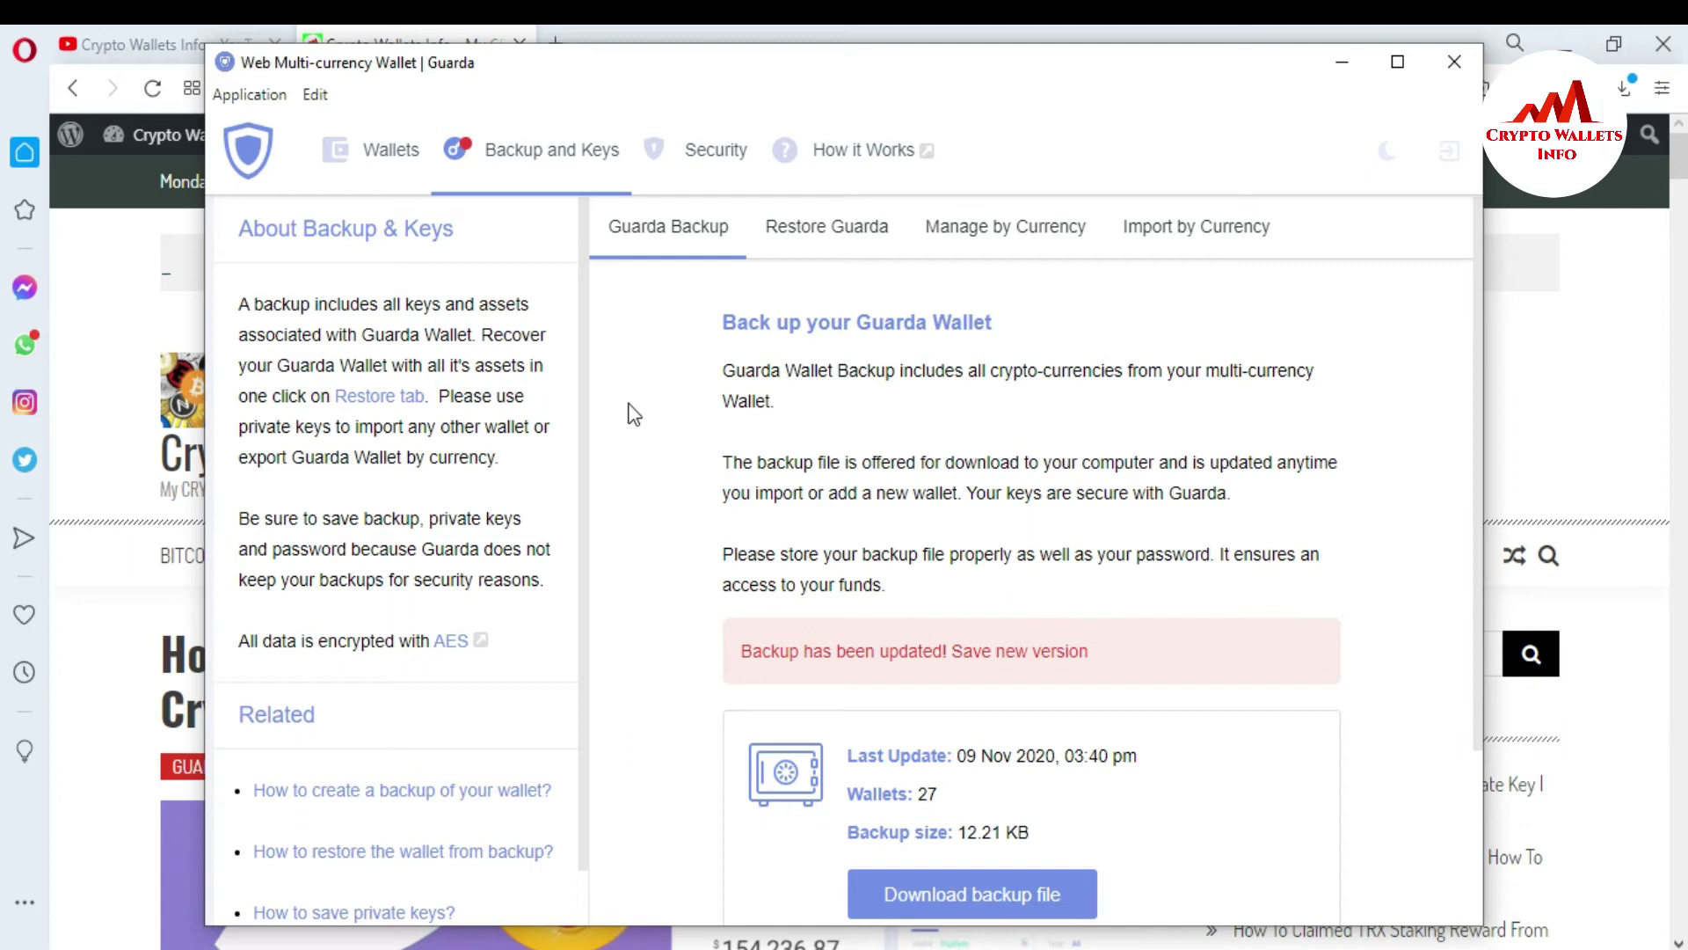
{"action": "left_click", "coordinate": [387, 175]}
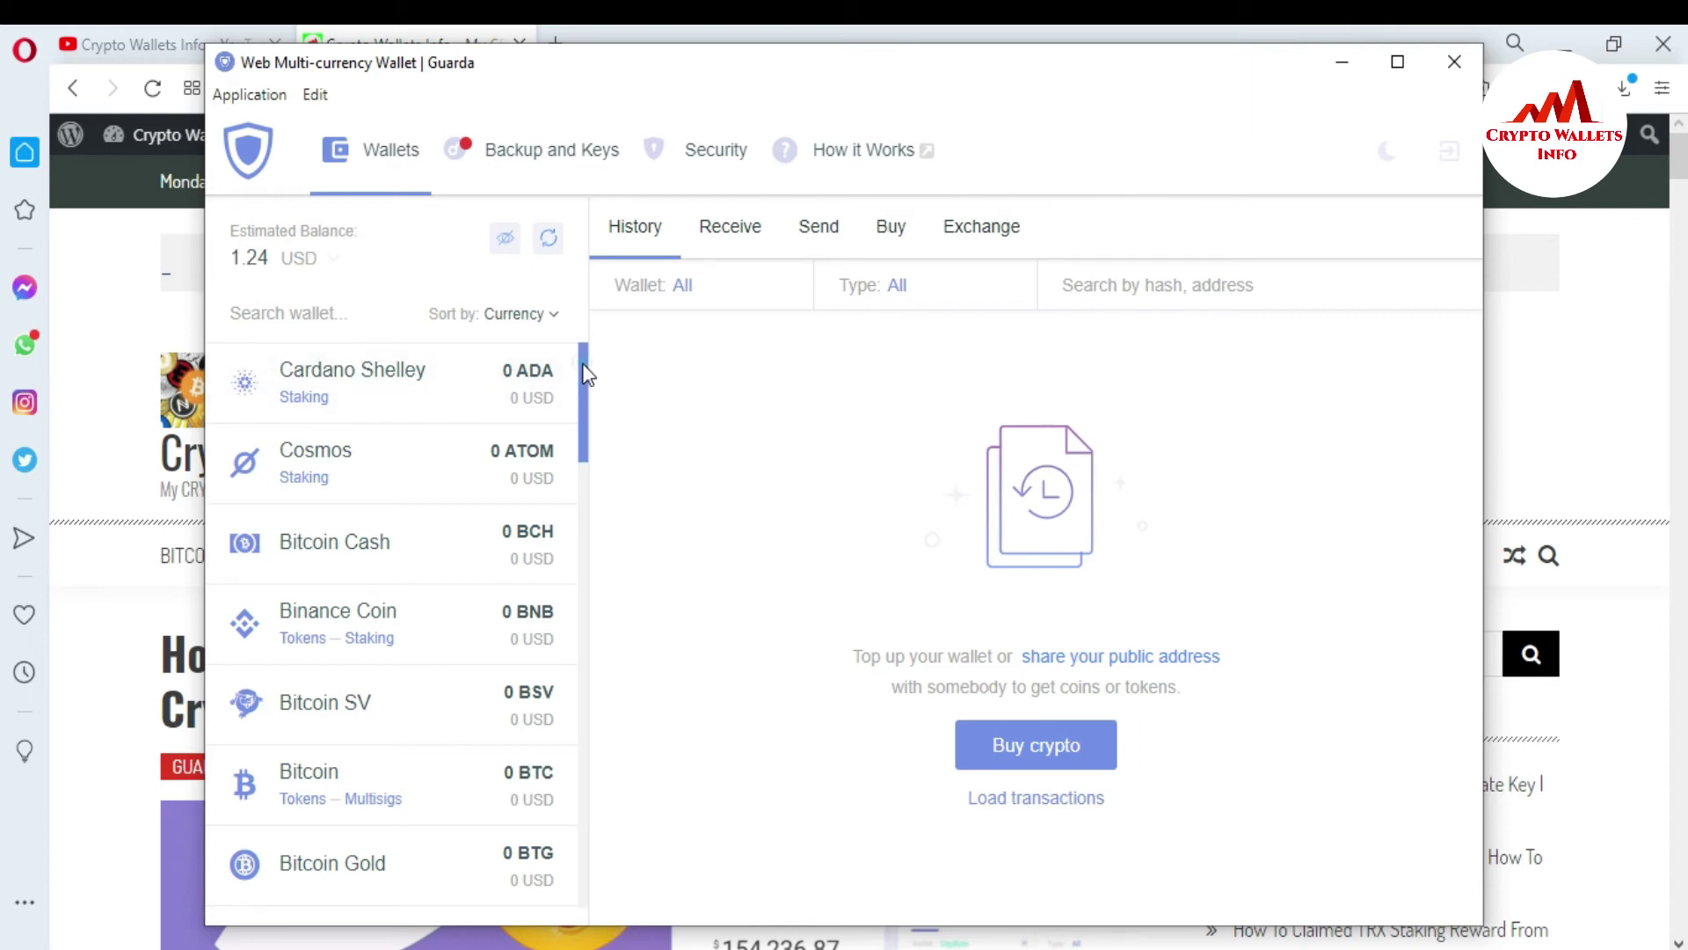
{"action": "scroll", "coordinate": [588, 374], "scroll_direction": "down", "scroll_amount": 3}
{"action": "scroll", "coordinate": [591, 369], "scroll_direction": "up", "scroll_amount": 3}
{"action": "scroll", "coordinate": [595, 369], "scroll_direction": "down", "scroll_amount": 3}
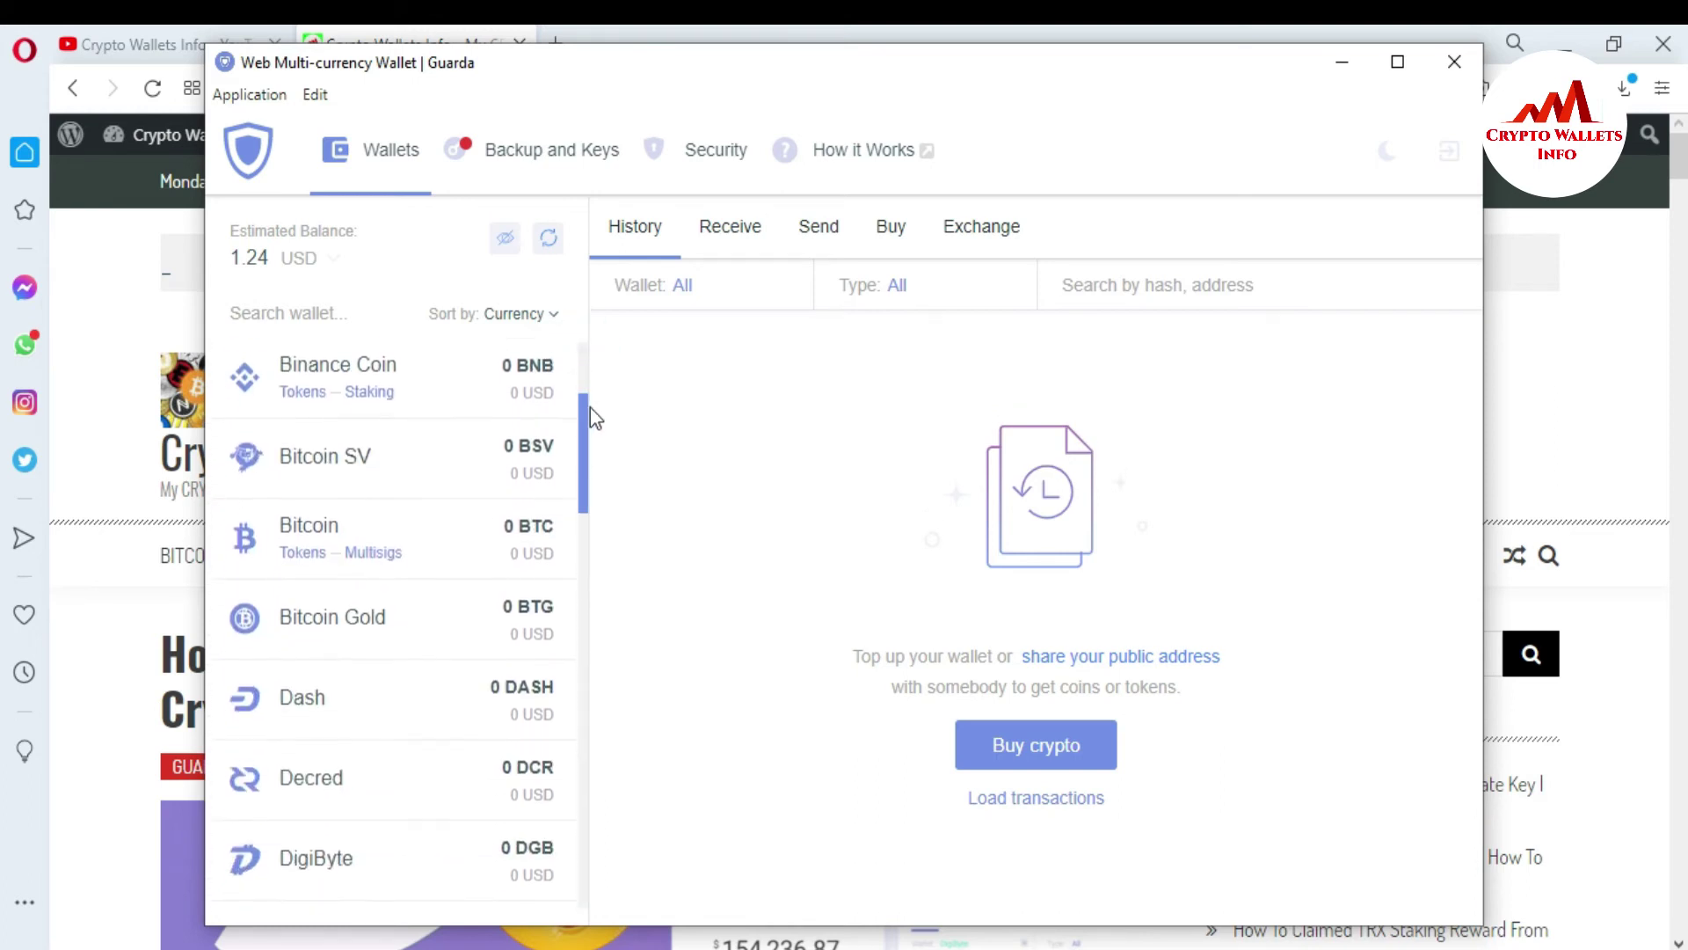
{"action": "left_click_drag", "start_coordinate": [589, 408], "coordinate": [583, 655]}
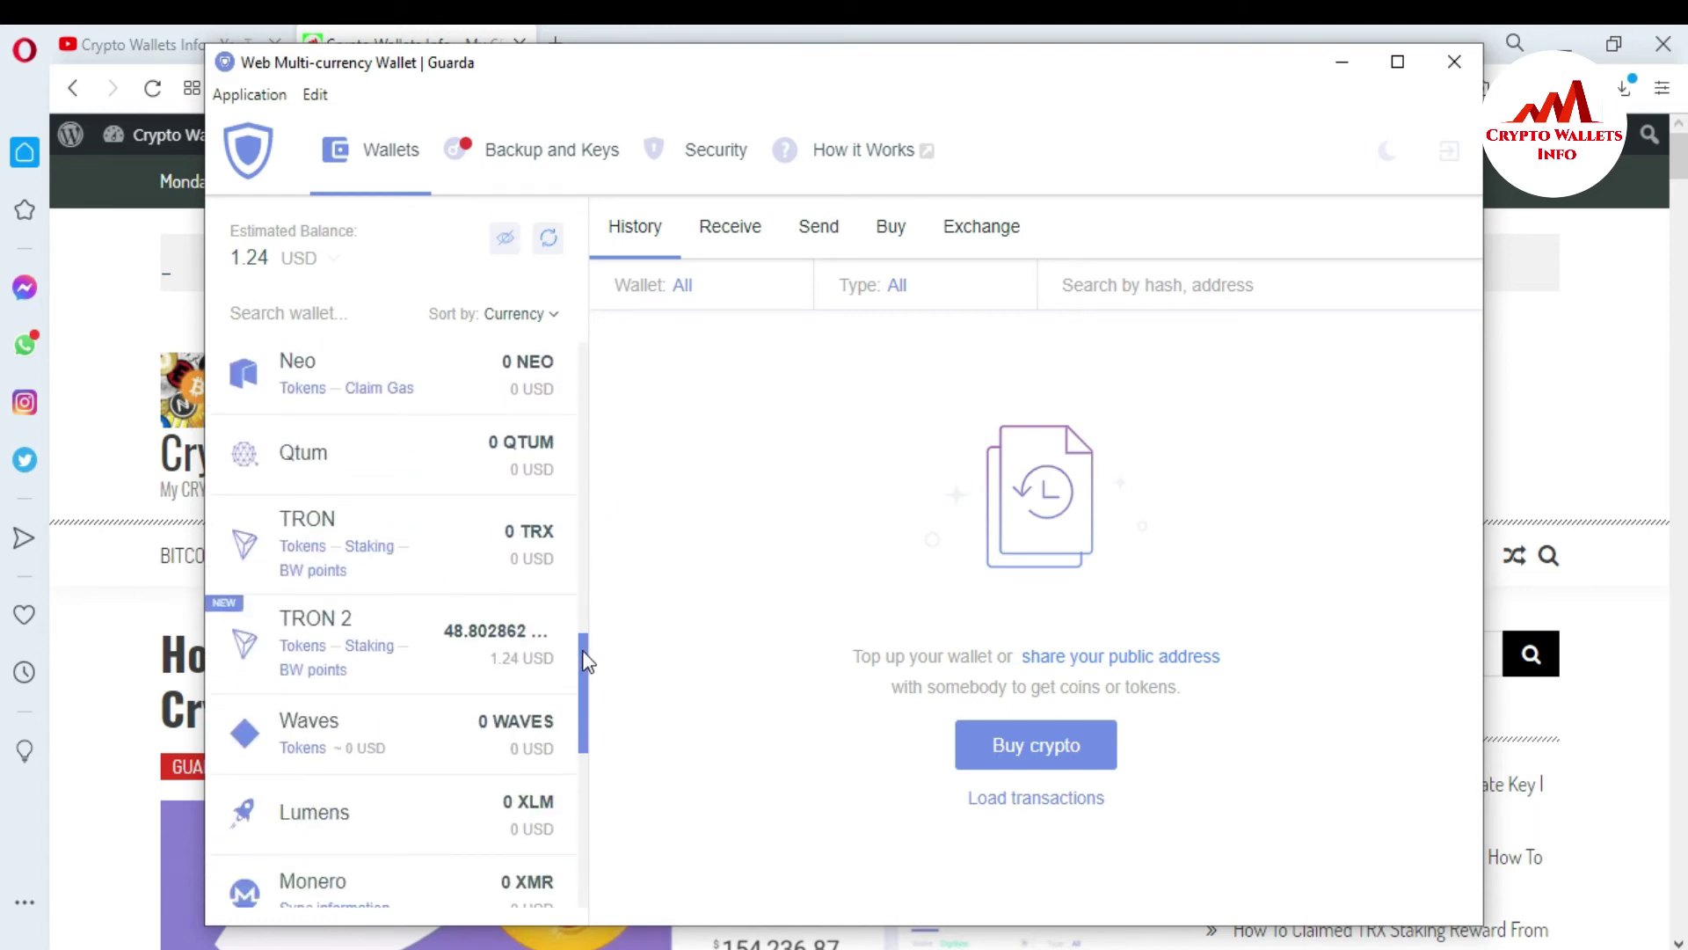
- Open the TRON 2 wallet's address and compare it and the key with the Notepad notes
{"action": "left_click", "coordinate": [445, 651]}
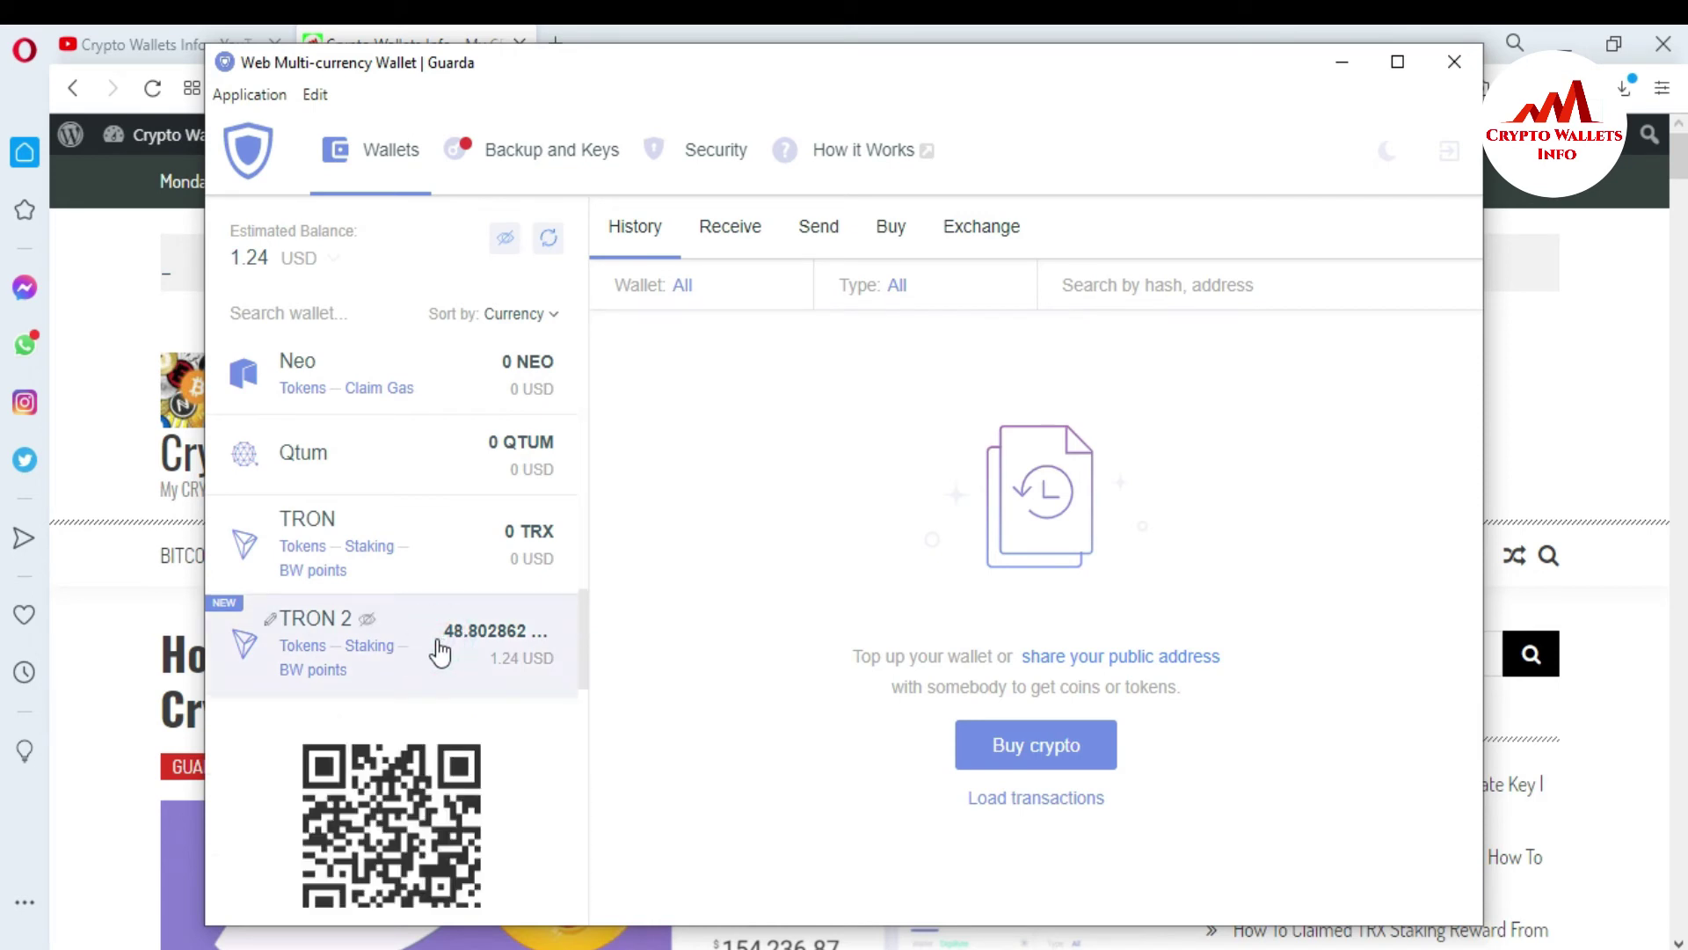
{"action": "left_click_drag", "start_coordinate": [584, 609], "coordinate": [591, 657]}
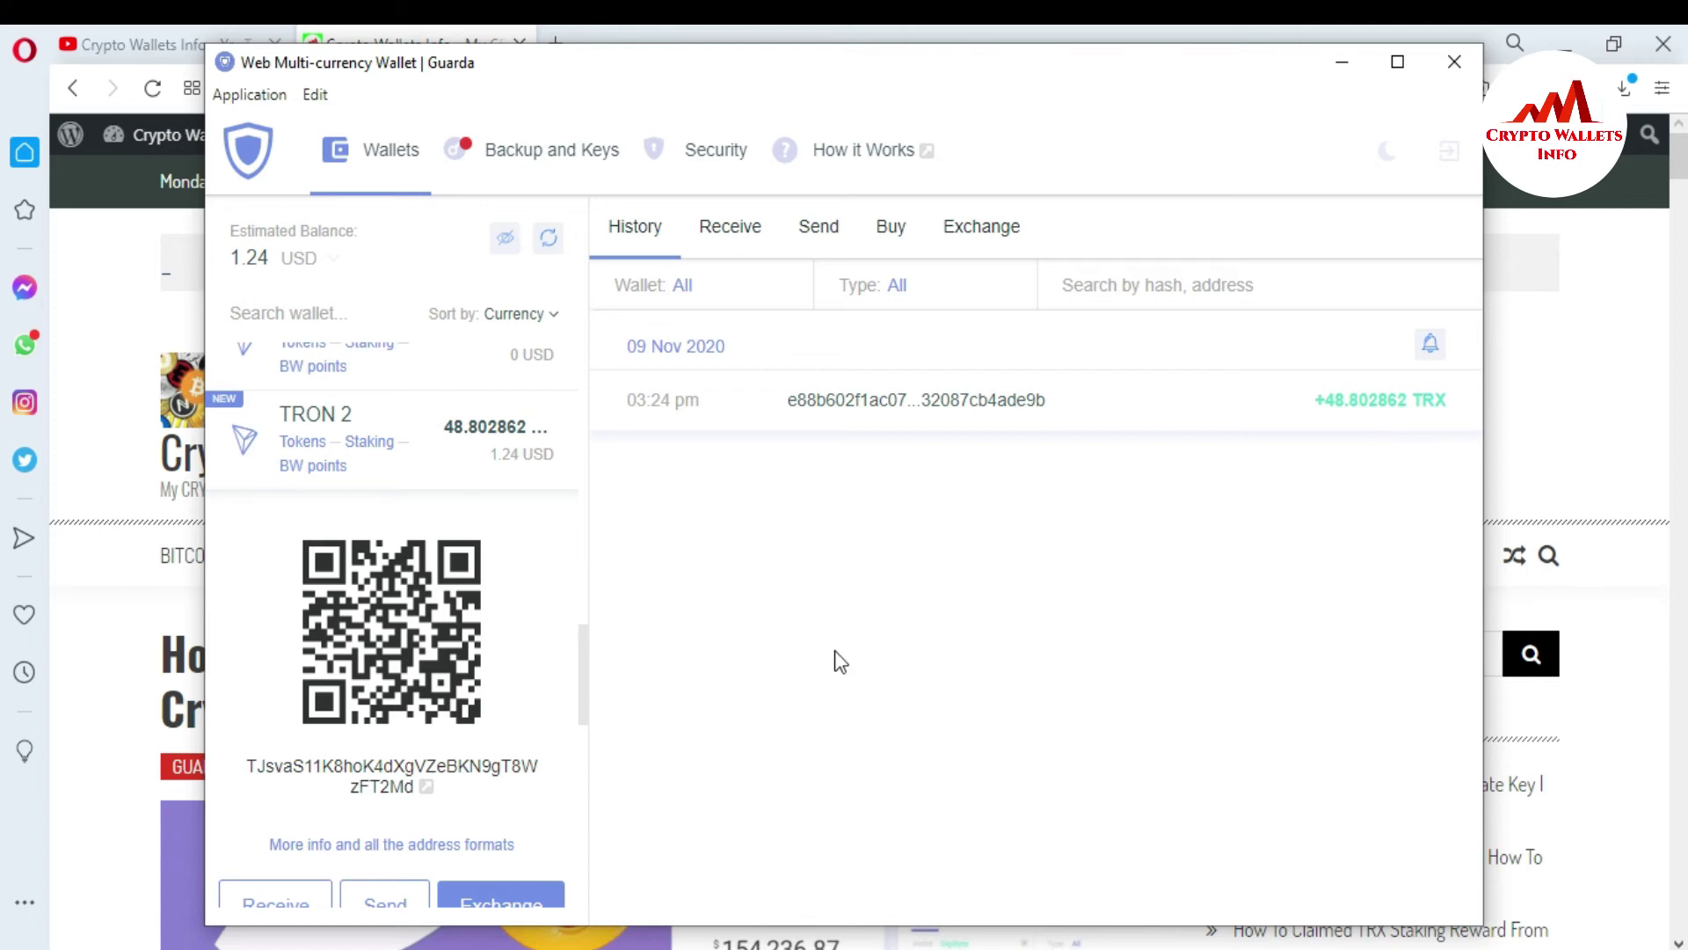
{"action": "key", "text": "alt+Tab"}
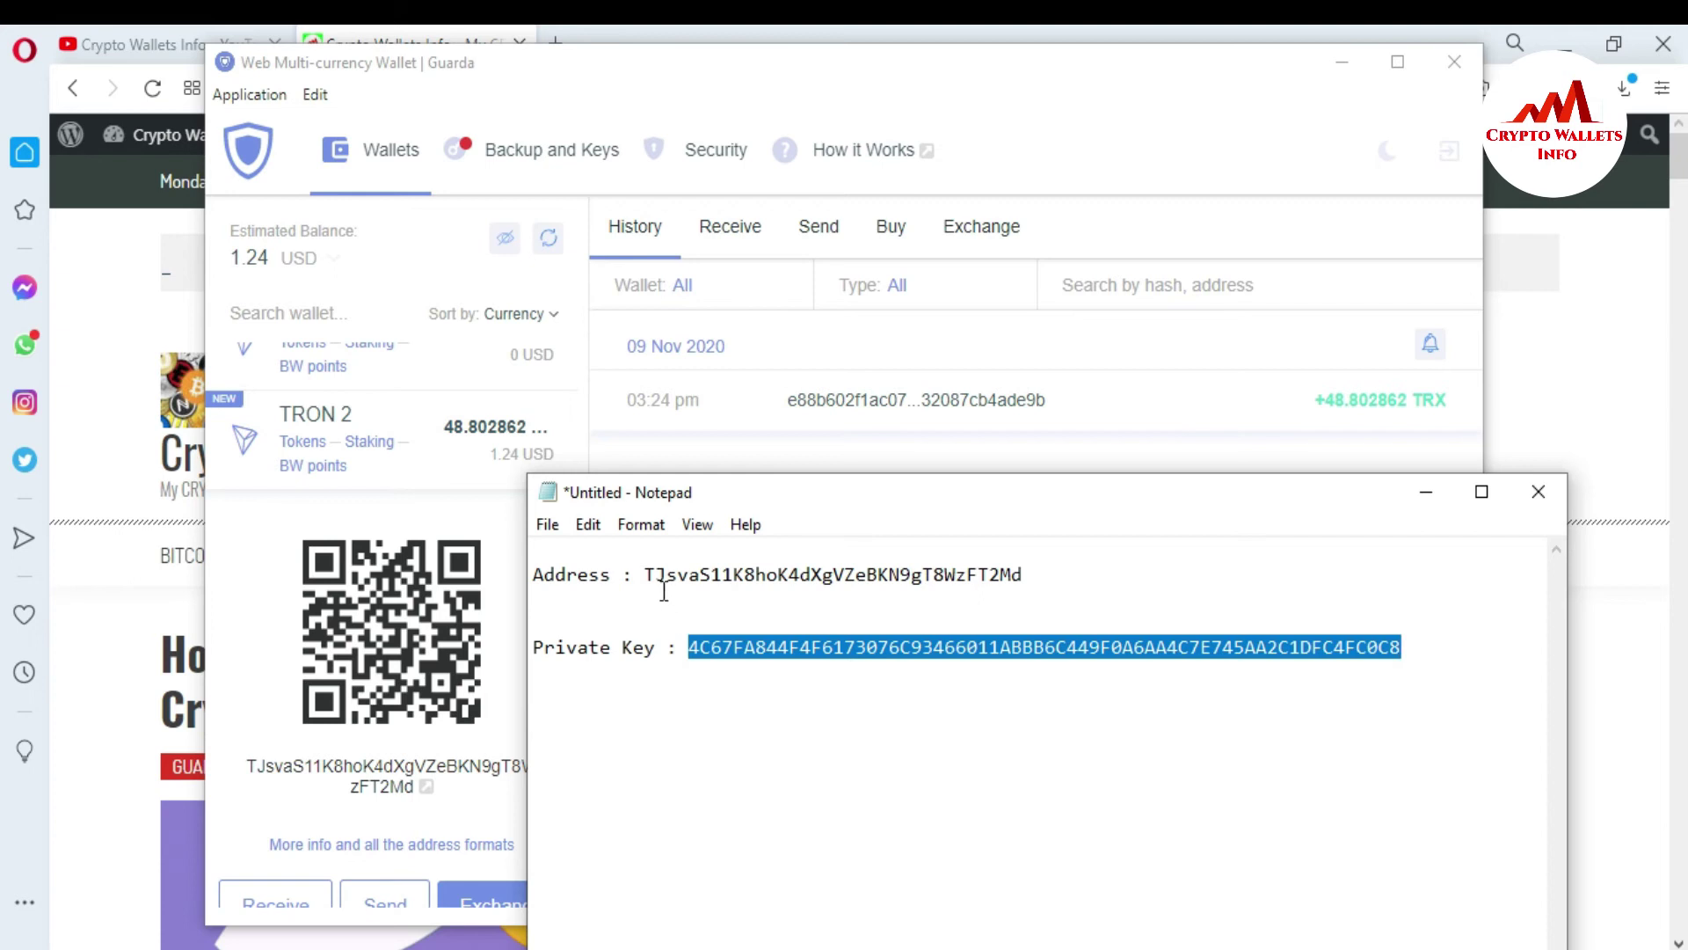
{"action": "left_click_drag", "start_coordinate": [658, 575], "coordinate": [647, 575]}
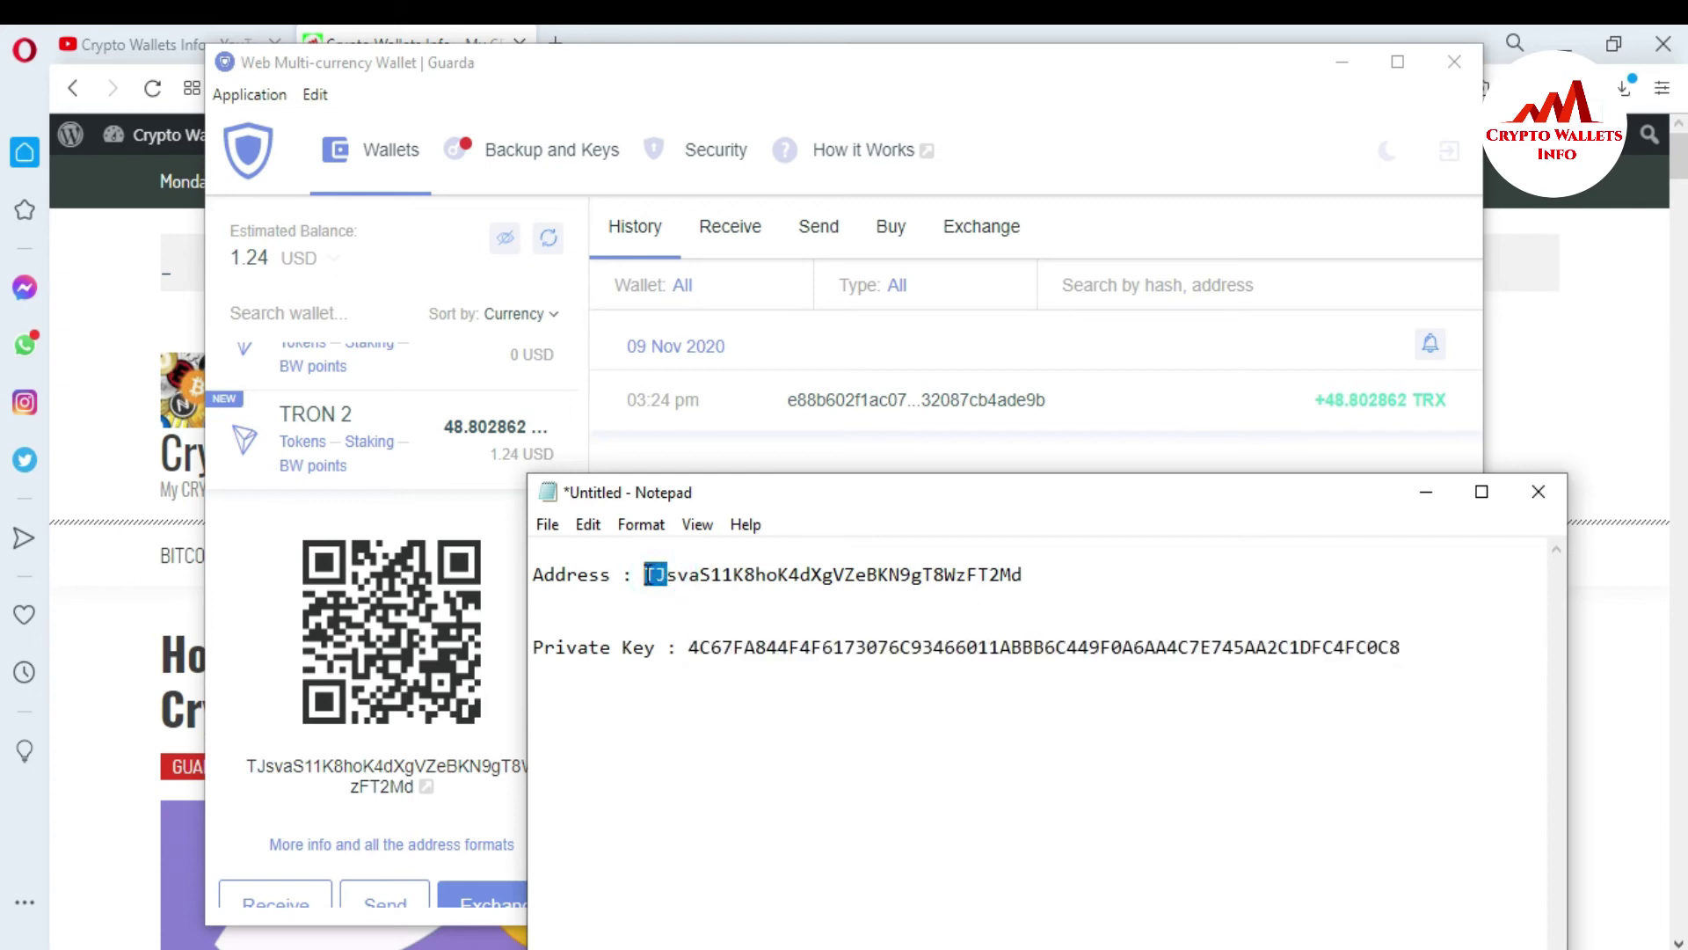
{"action": "left_click_drag", "start_coordinate": [1000, 576], "coordinate": [1023, 575]}
{"action": "left_click_drag", "start_coordinate": [687, 648], "coordinate": [948, 661]}
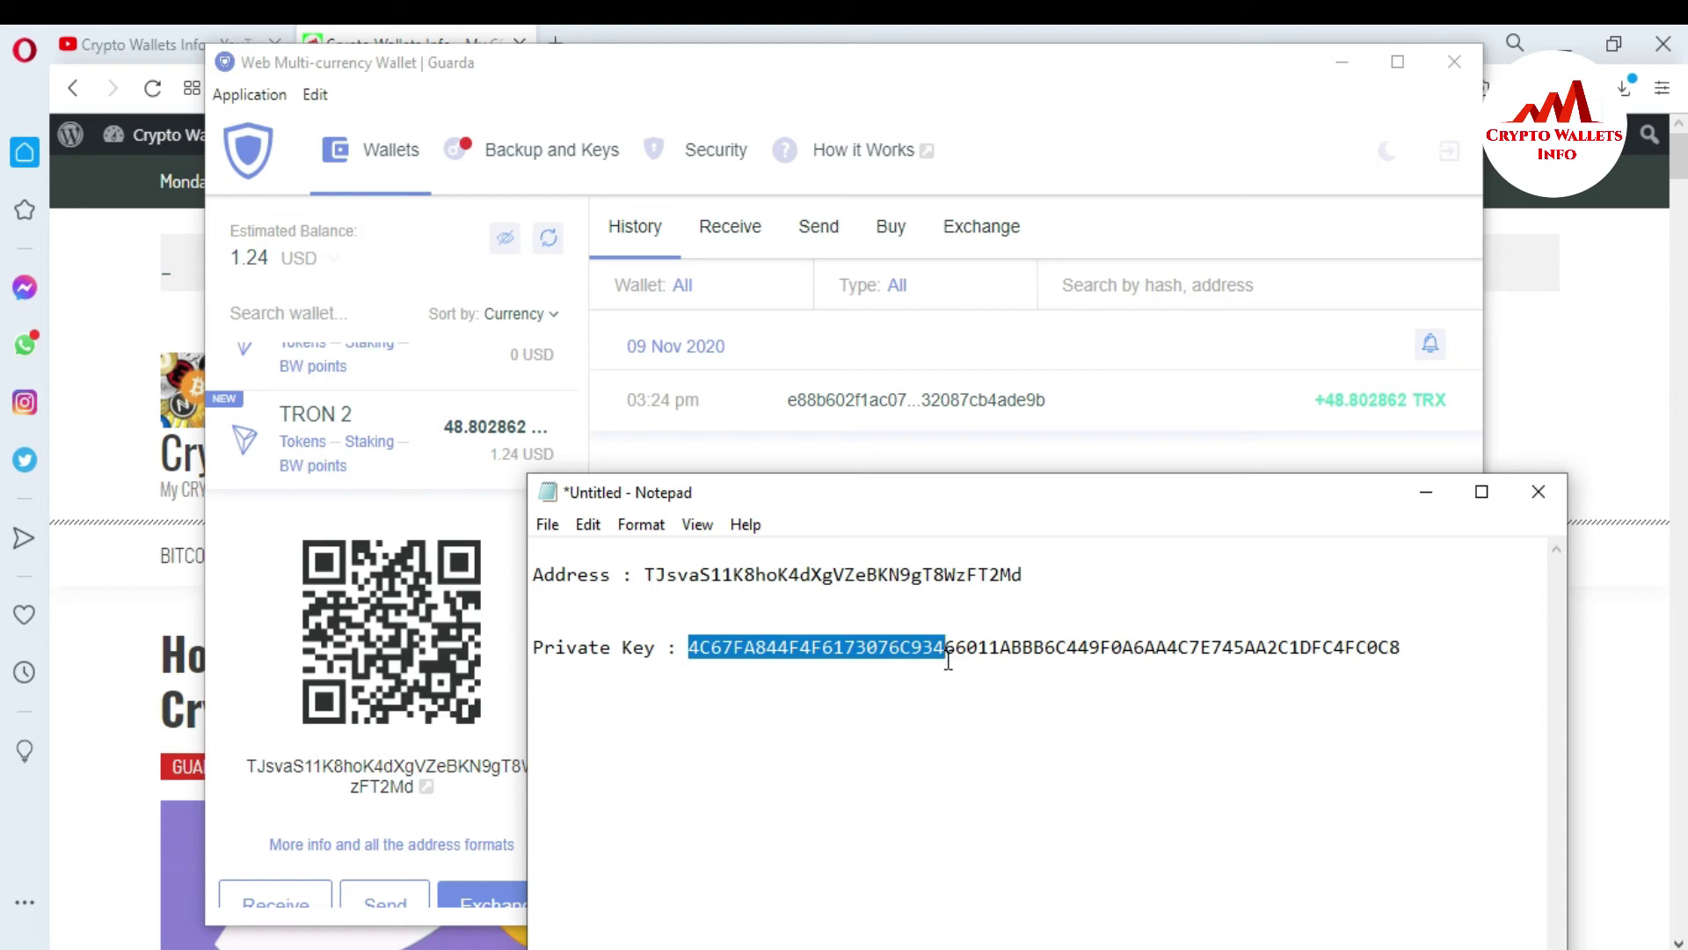
- Hide Notepad and reopen the Import Private Keys form under Backup and Keys
{"action": "left_click", "coordinate": [1427, 492]}
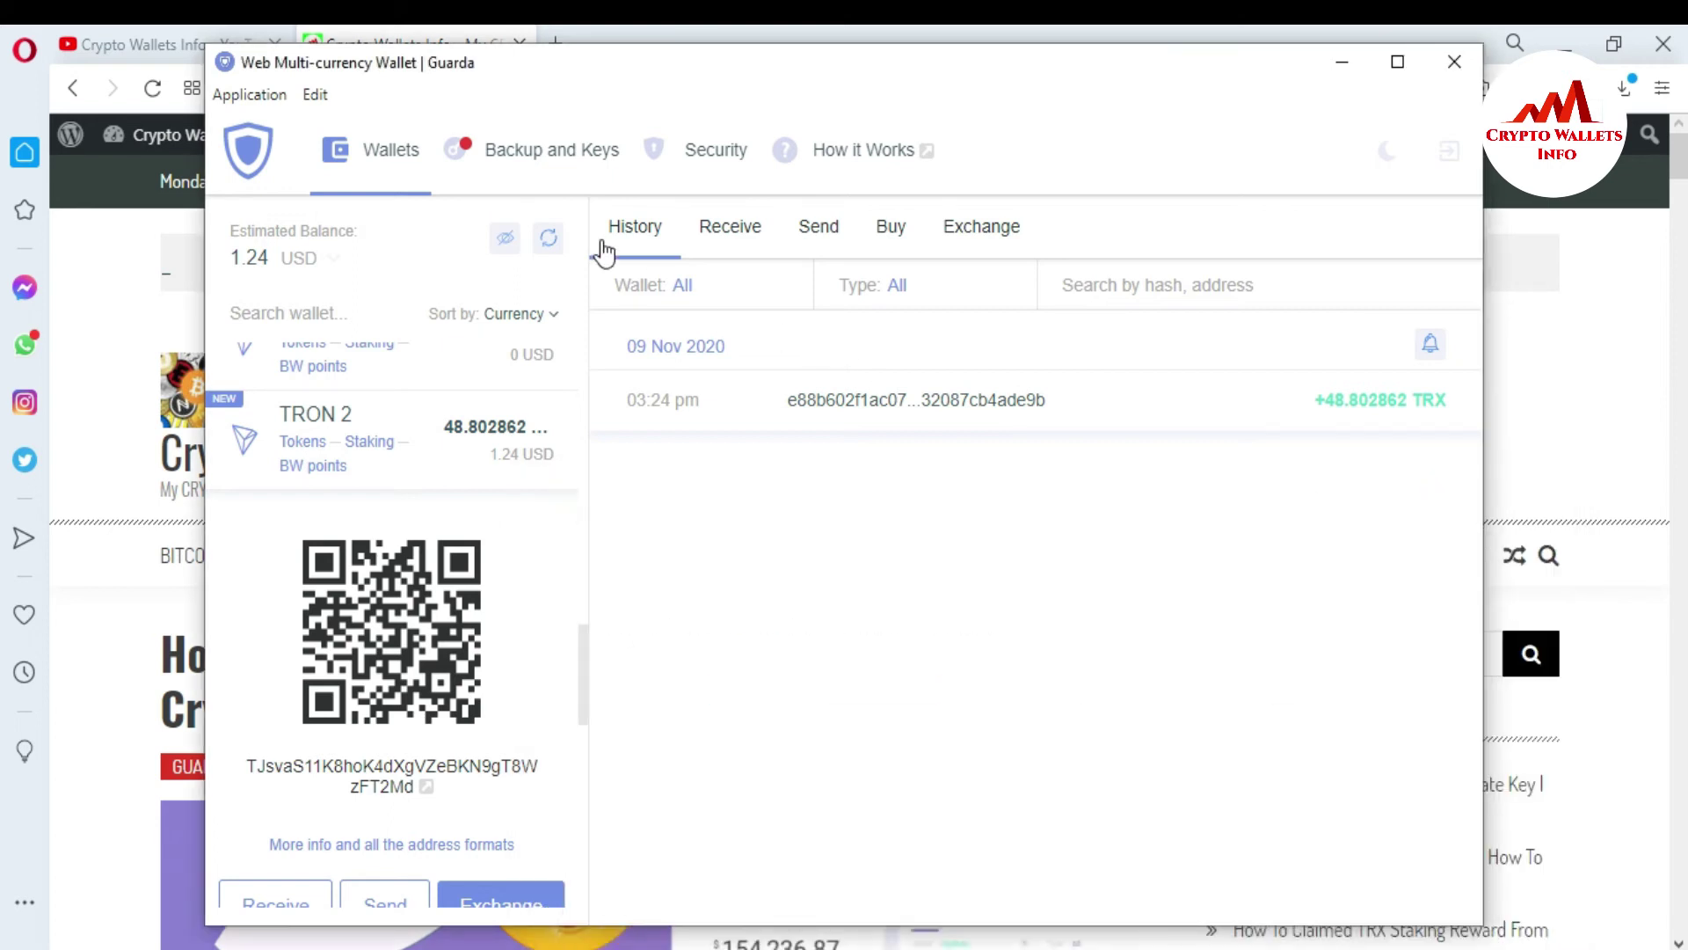
{"action": "left_click", "coordinate": [550, 165]}
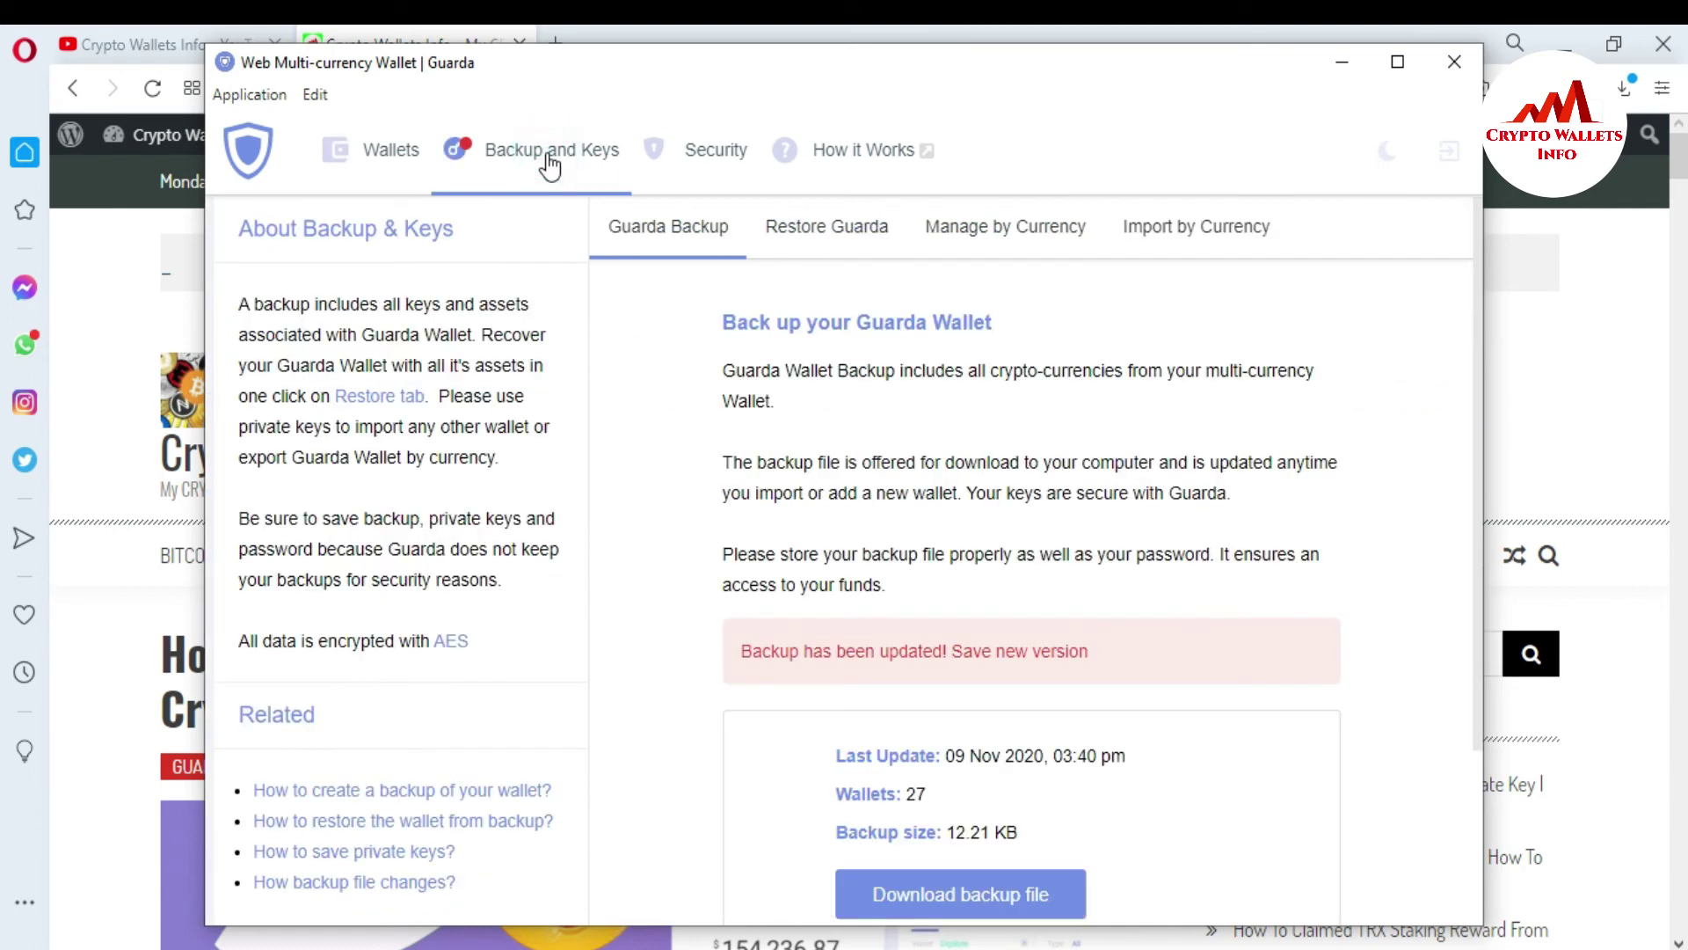
{"action": "left_click", "coordinate": [1207, 232]}
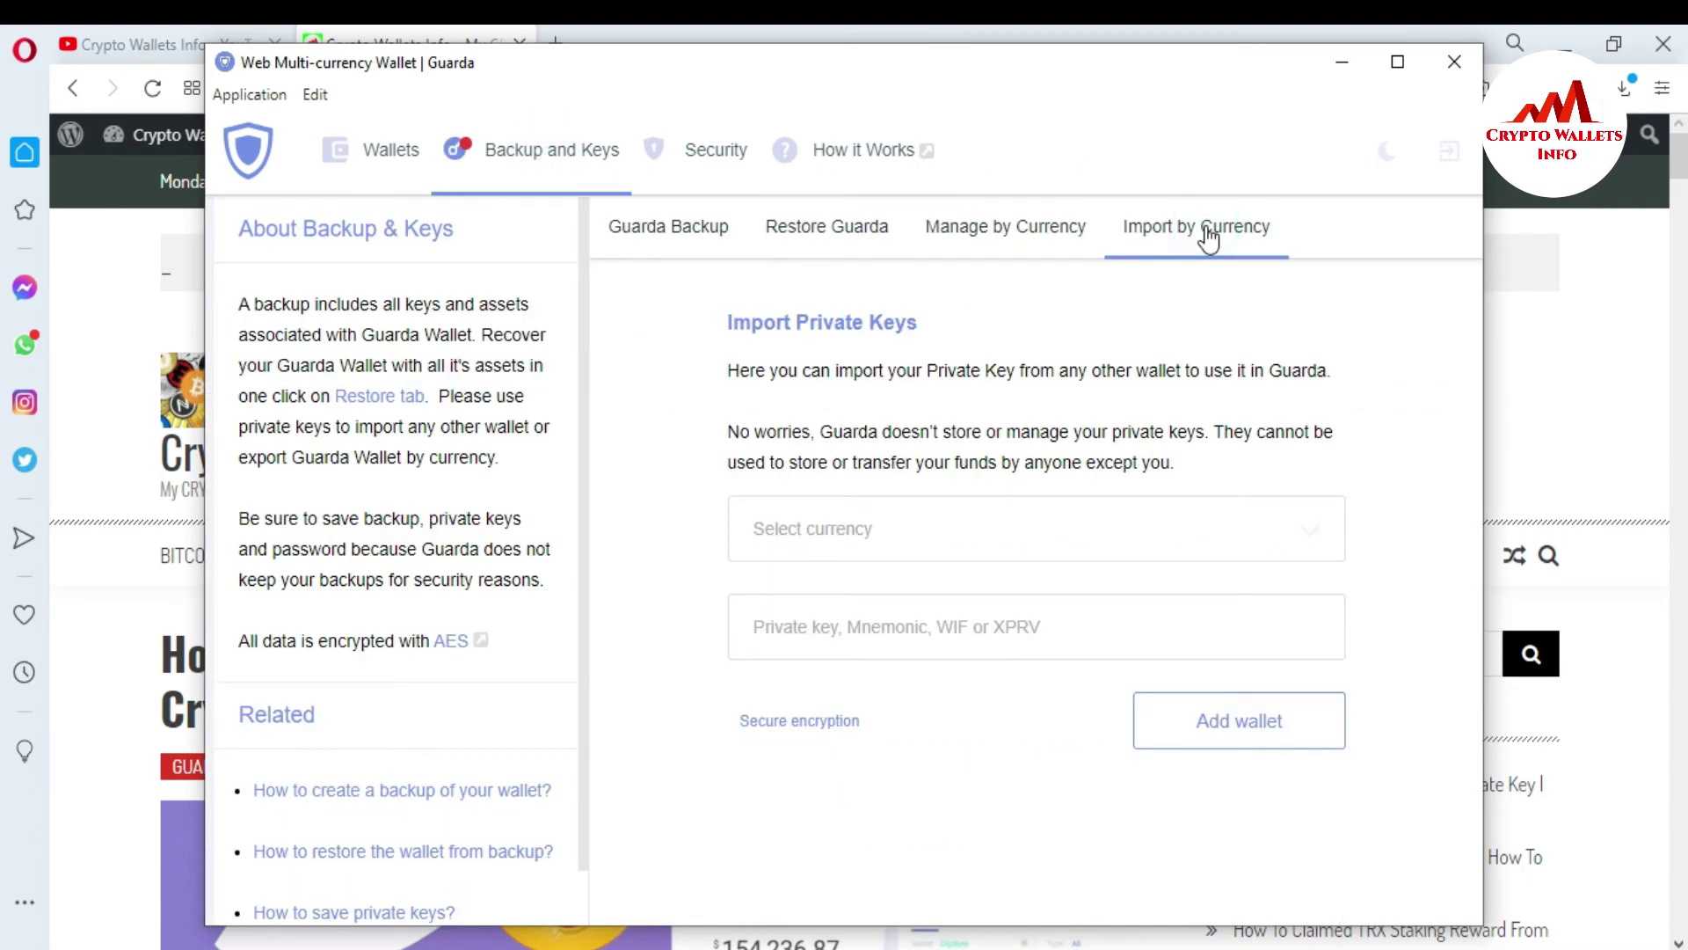
- Search 'bt' in the currency list and choose Bitcoin (BTC) as the import currency
{"action": "left_click", "coordinate": [1312, 533]}
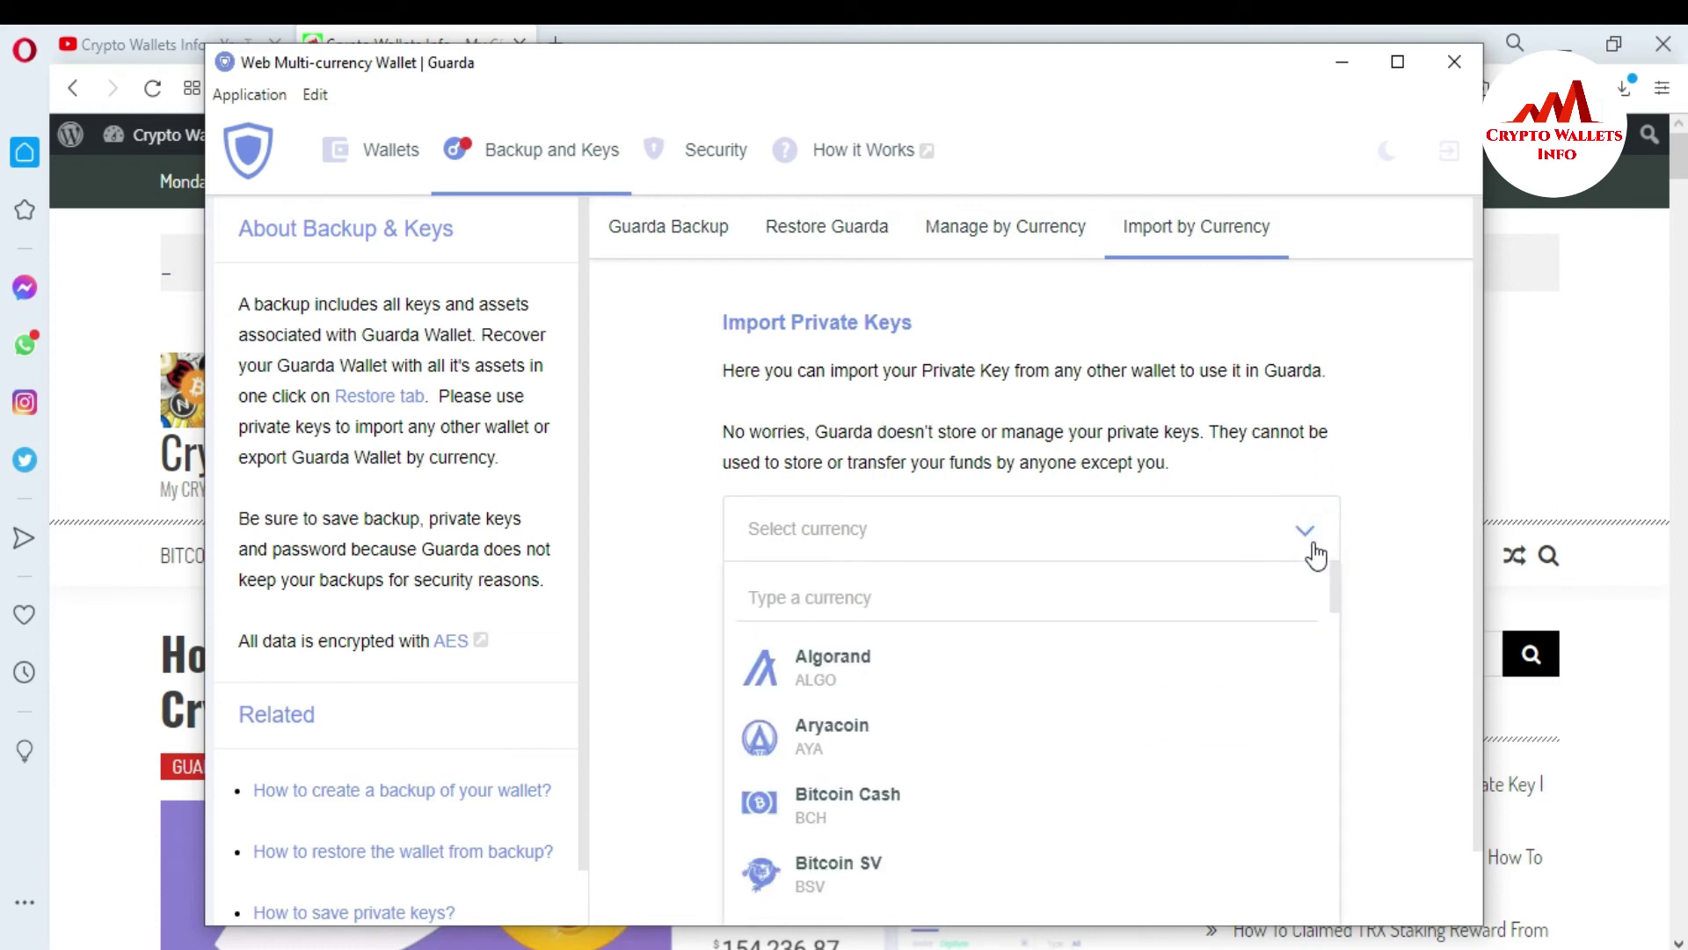
{"action": "left_click", "coordinate": [1120, 531]}
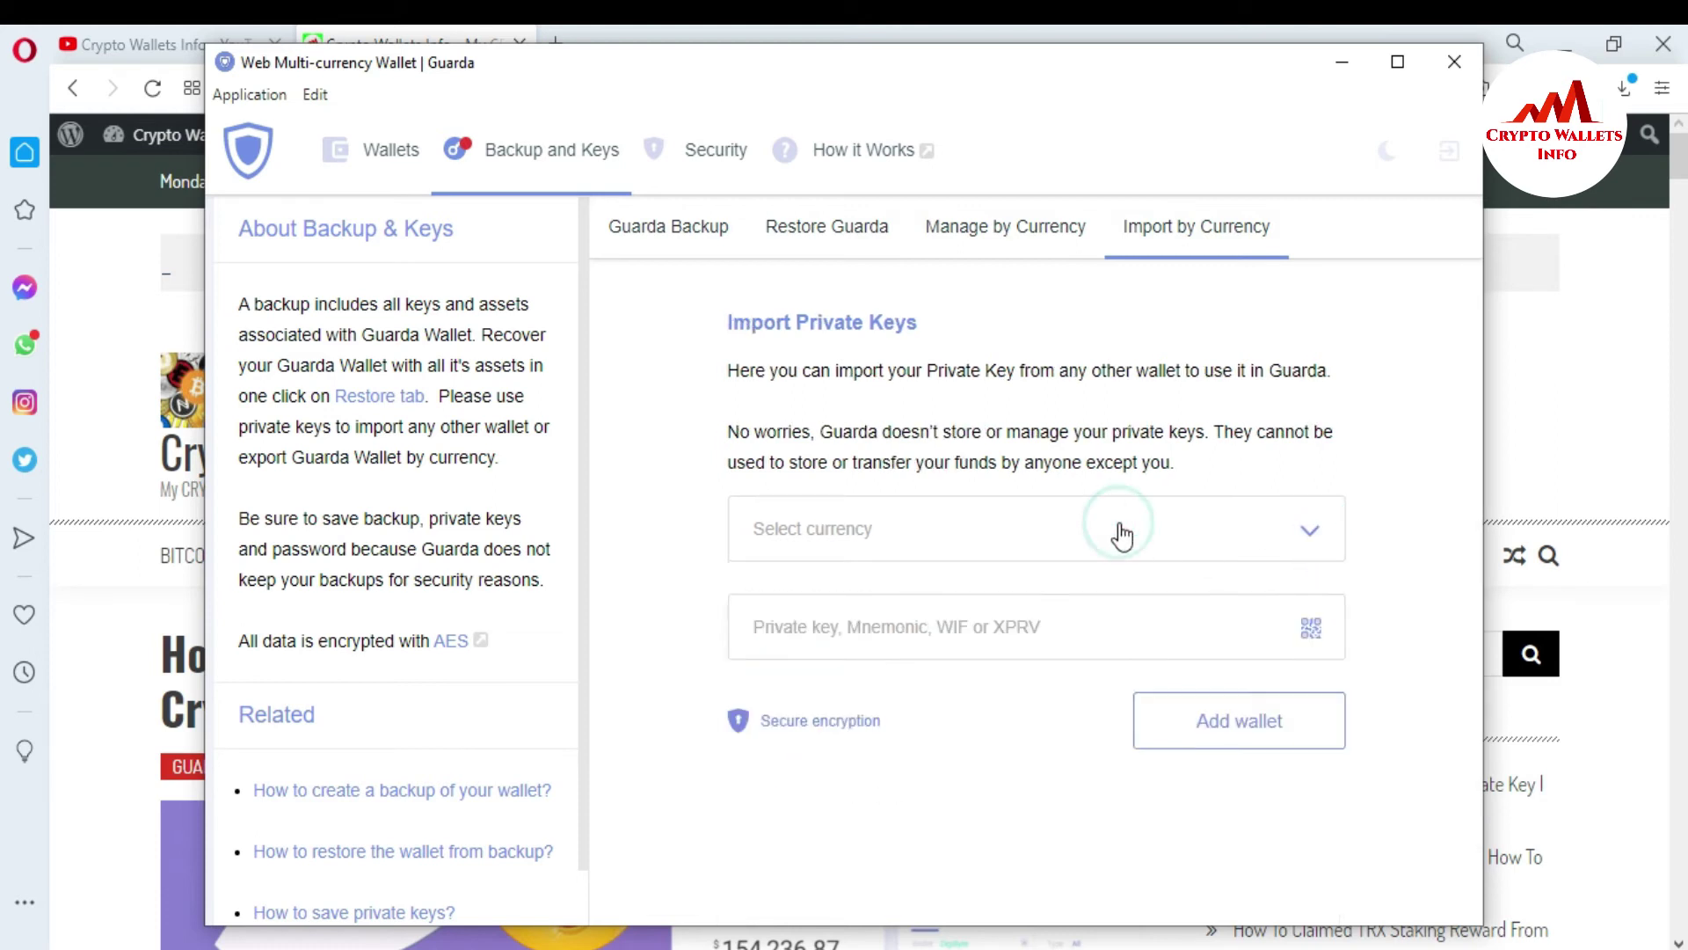
{"action": "left_click", "coordinate": [1117, 529]}
{"action": "type", "text": "bt"}
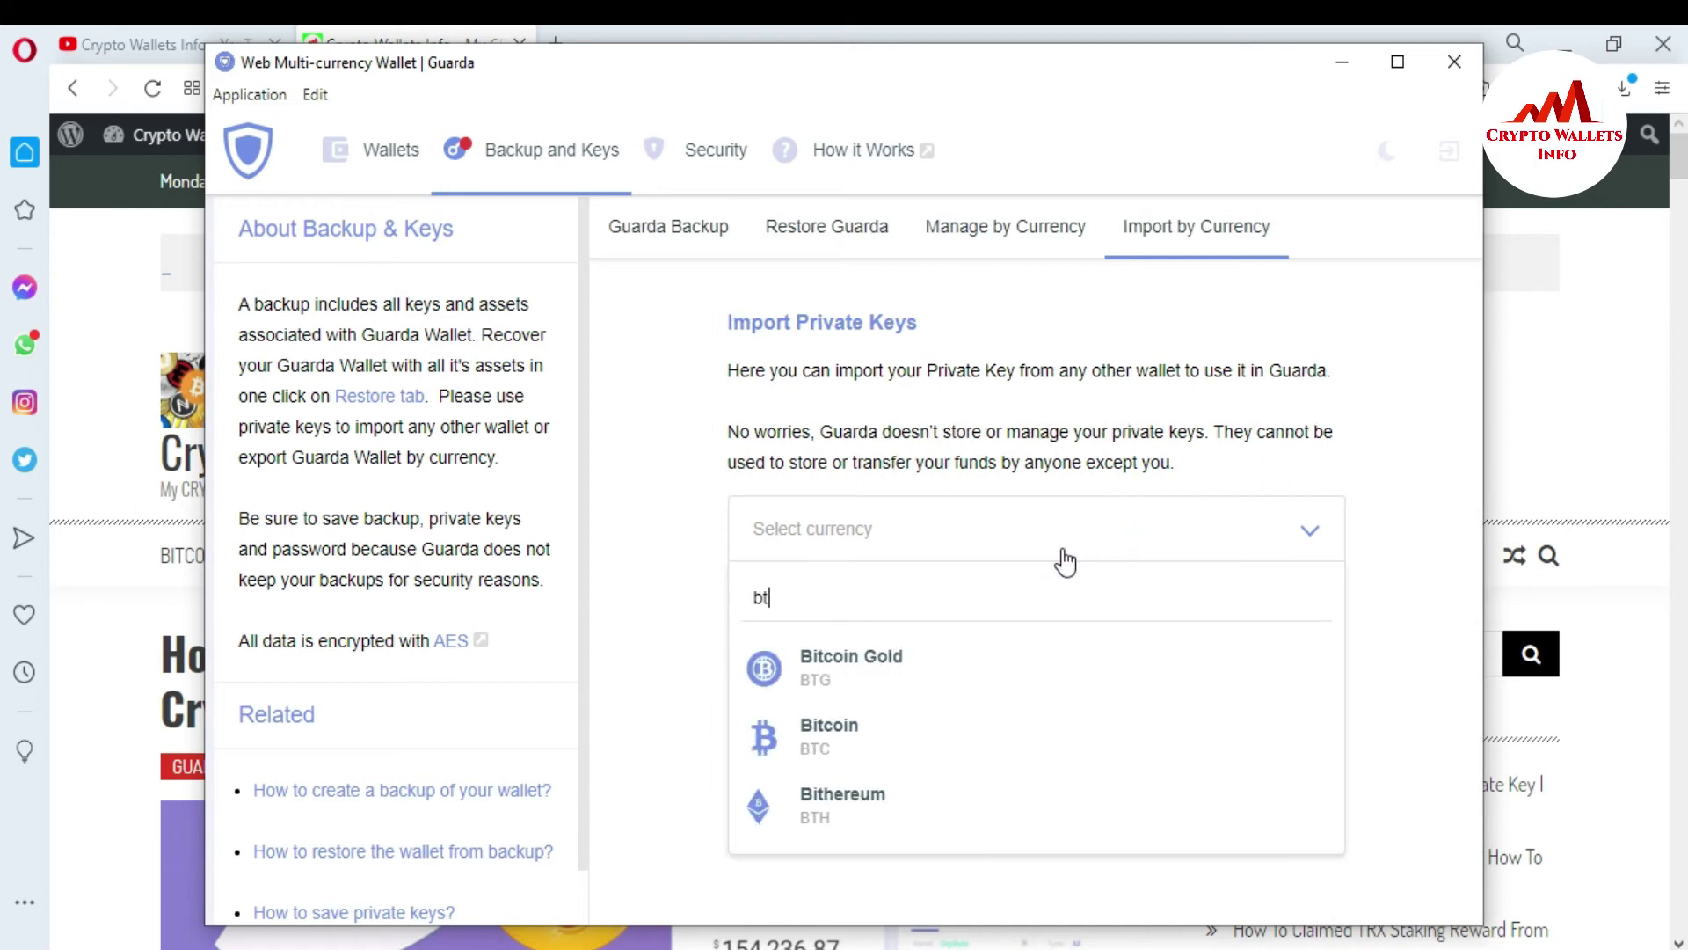
{"action": "left_click", "coordinate": [843, 745]}
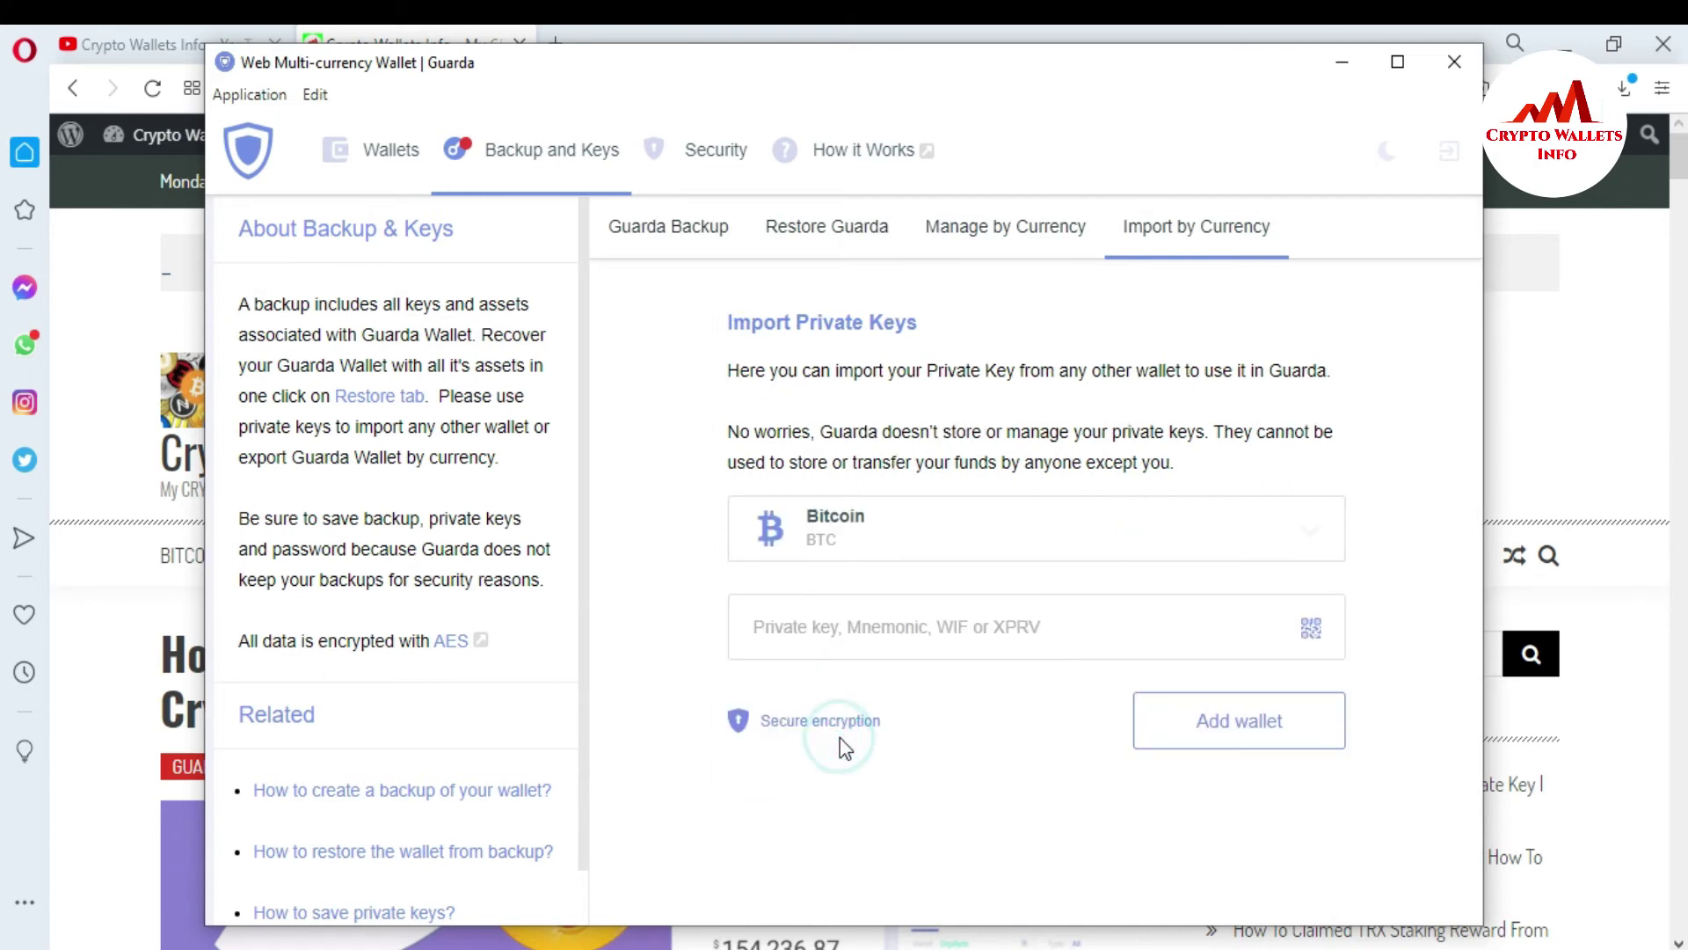
{"action": "left_click", "coordinate": [911, 627]}
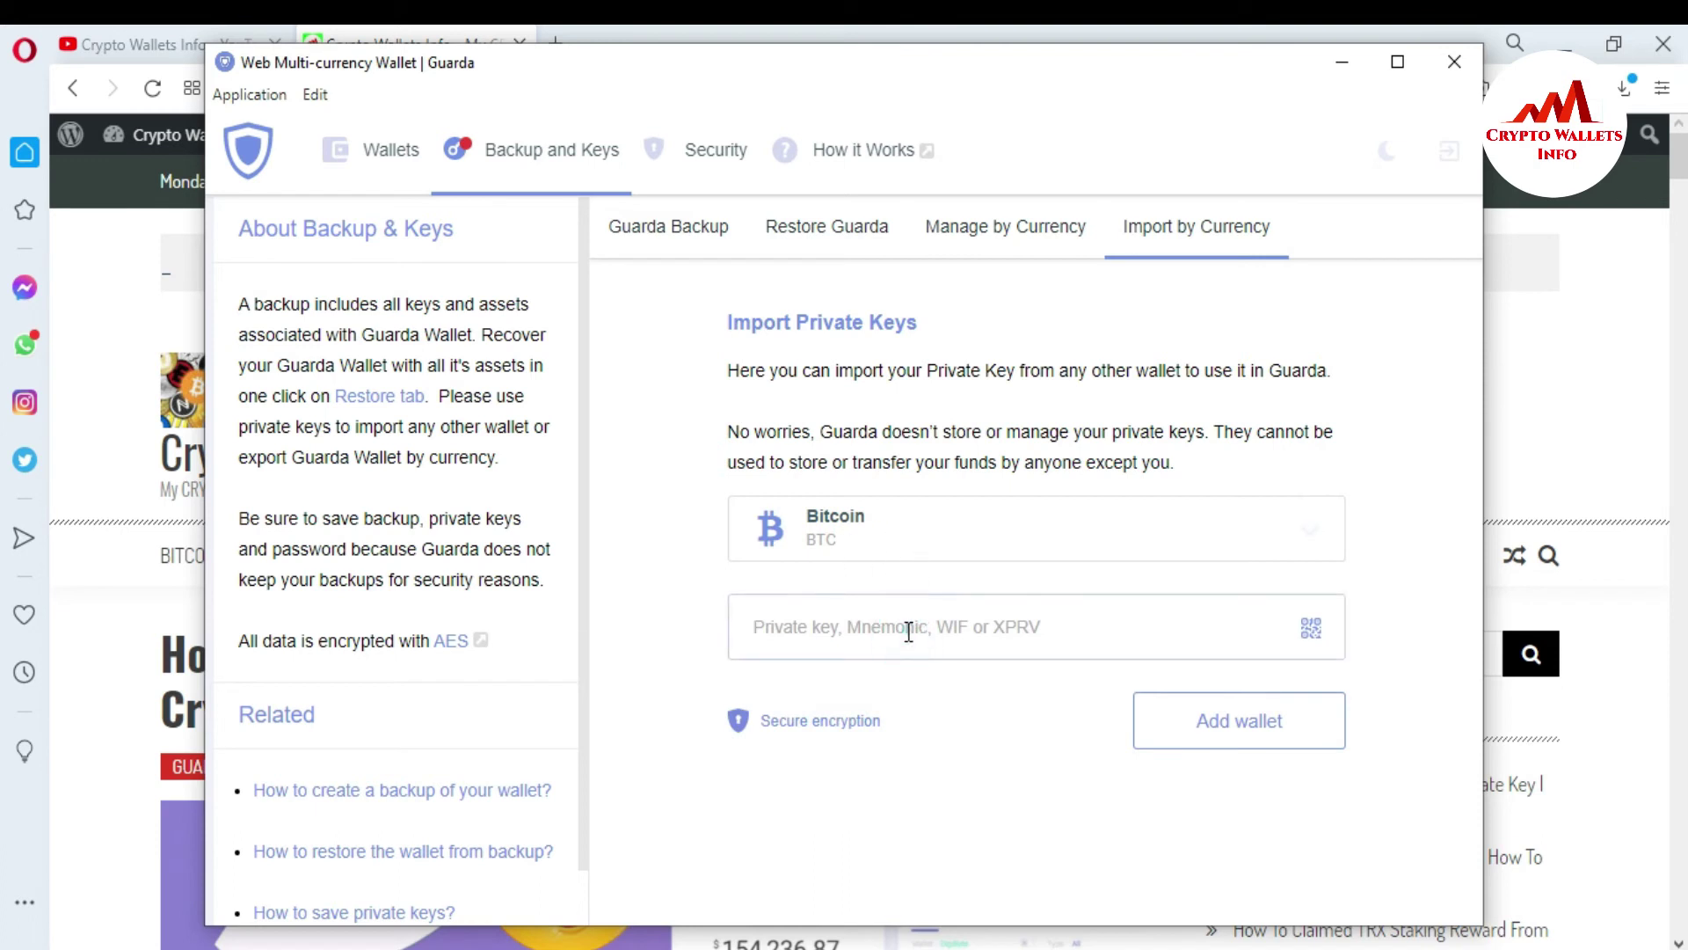